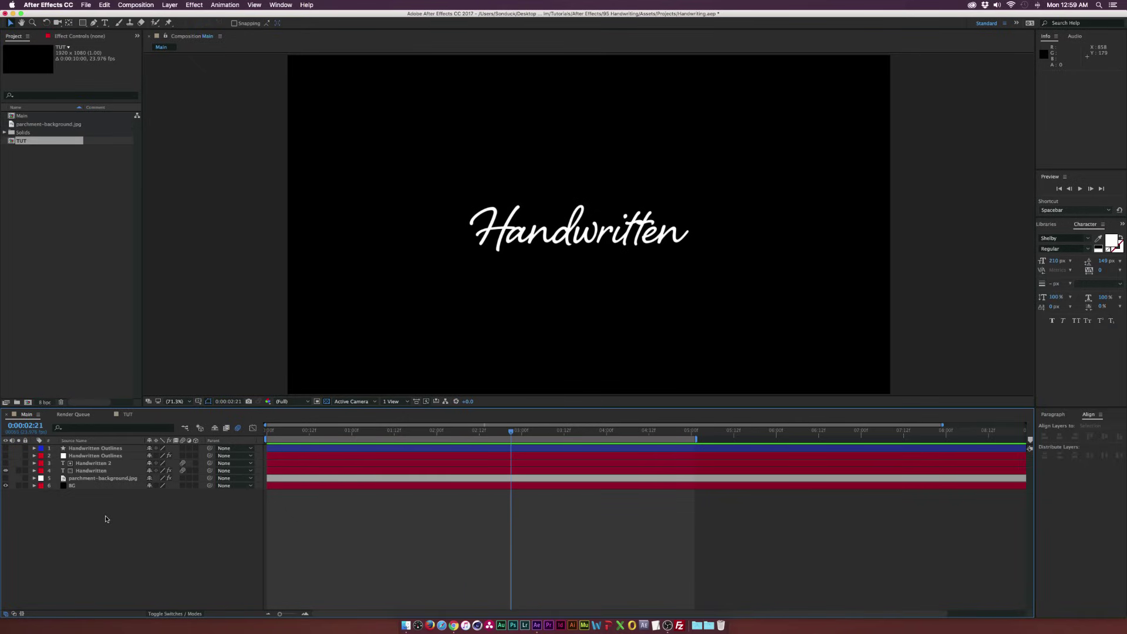
# - Open the TUT composition
pyautogui.click(129, 414)
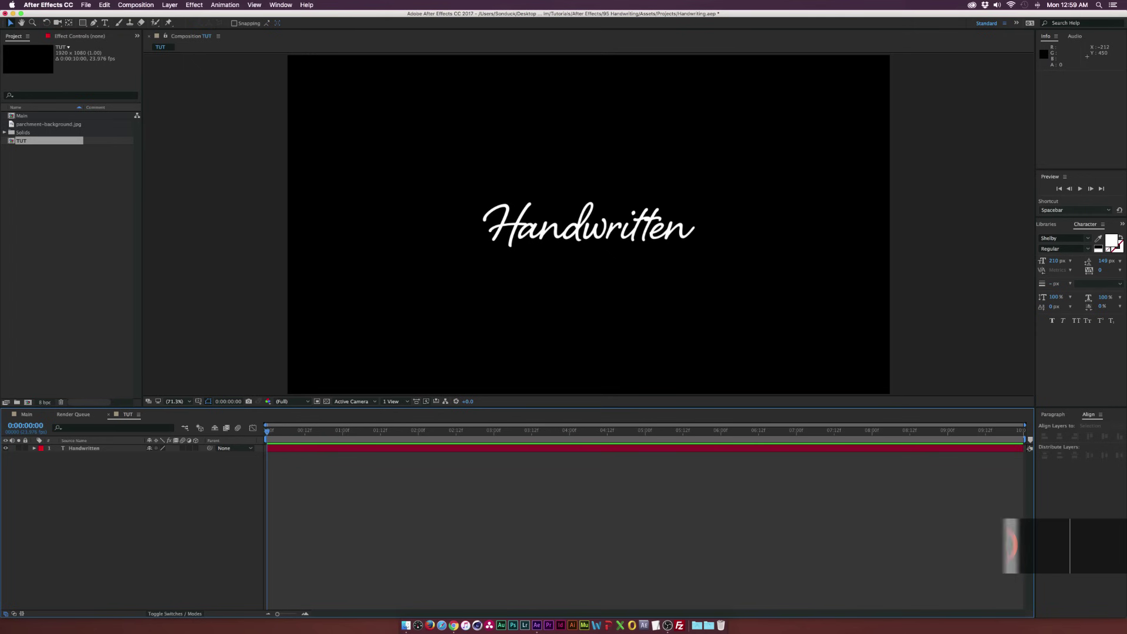
# - Switch to Adobe Typekit in the browser, filter the library to Script fonts, browse them, and return to After Effects
pyautogui.moveTo(0, 36); pyautogui.dragTo(565, 34)
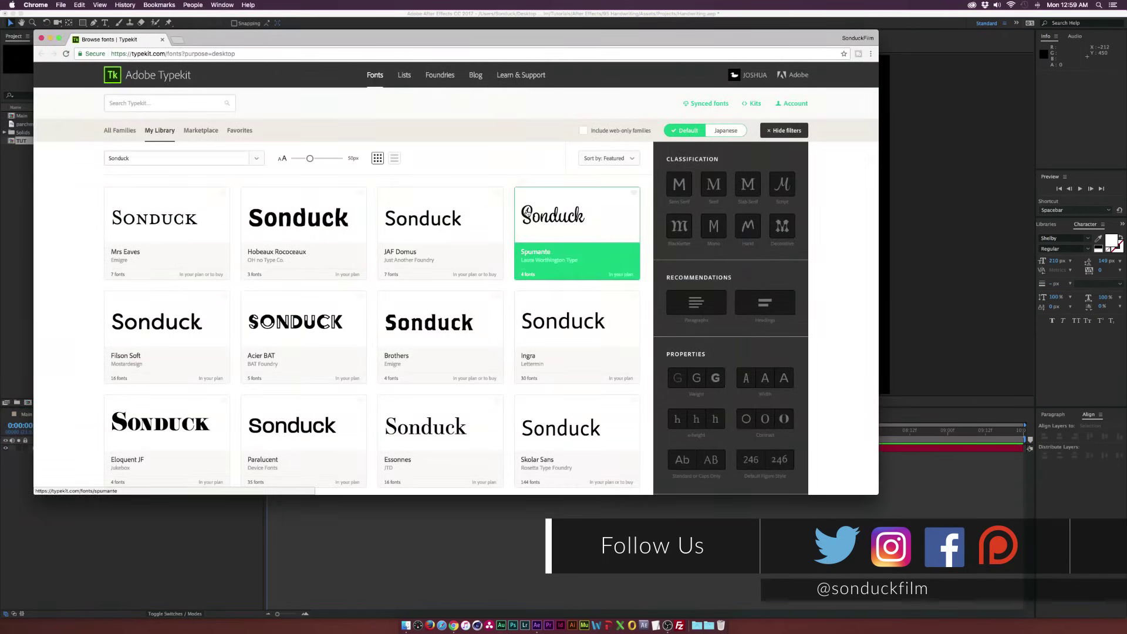
pyautogui.click(781, 184)
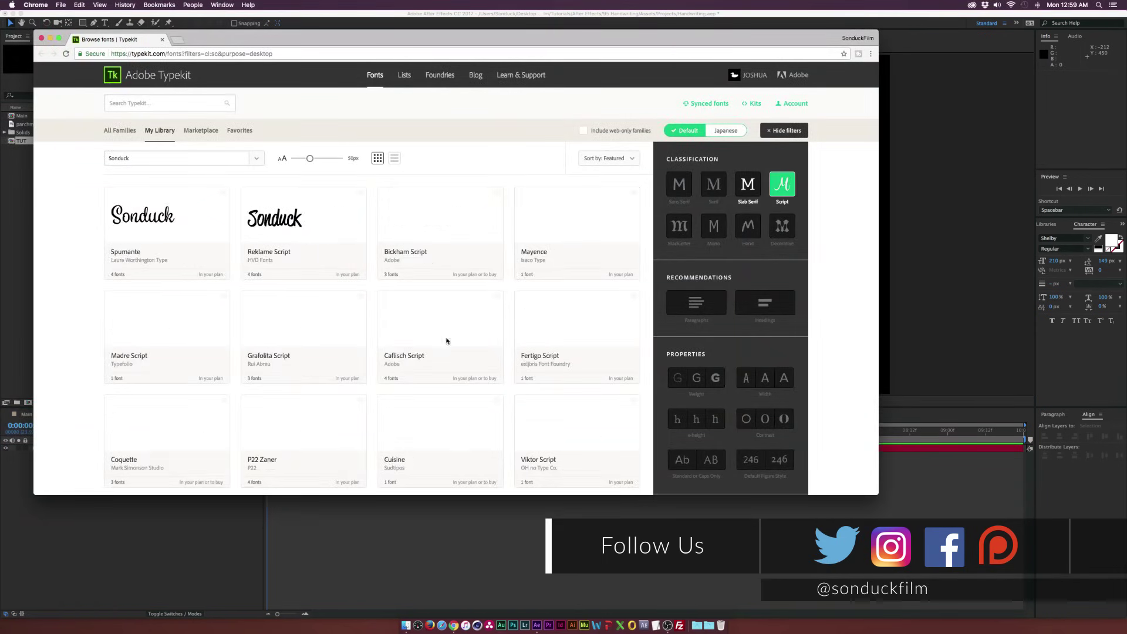
pyautogui.scroll(-1, 446, 335)
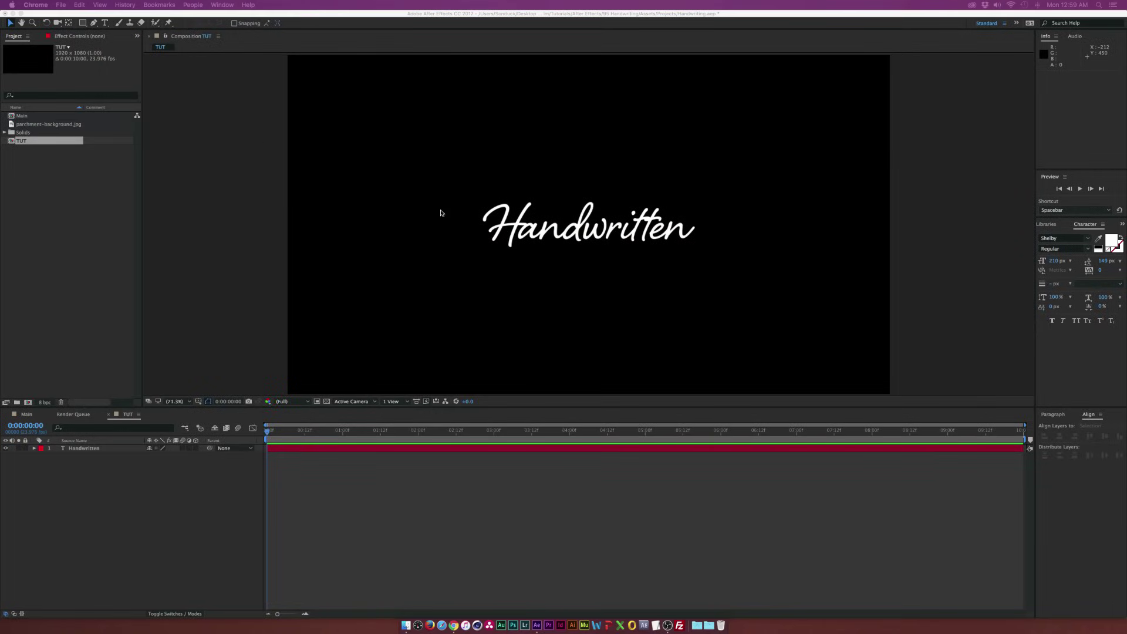
pyautogui.click(332, 284)
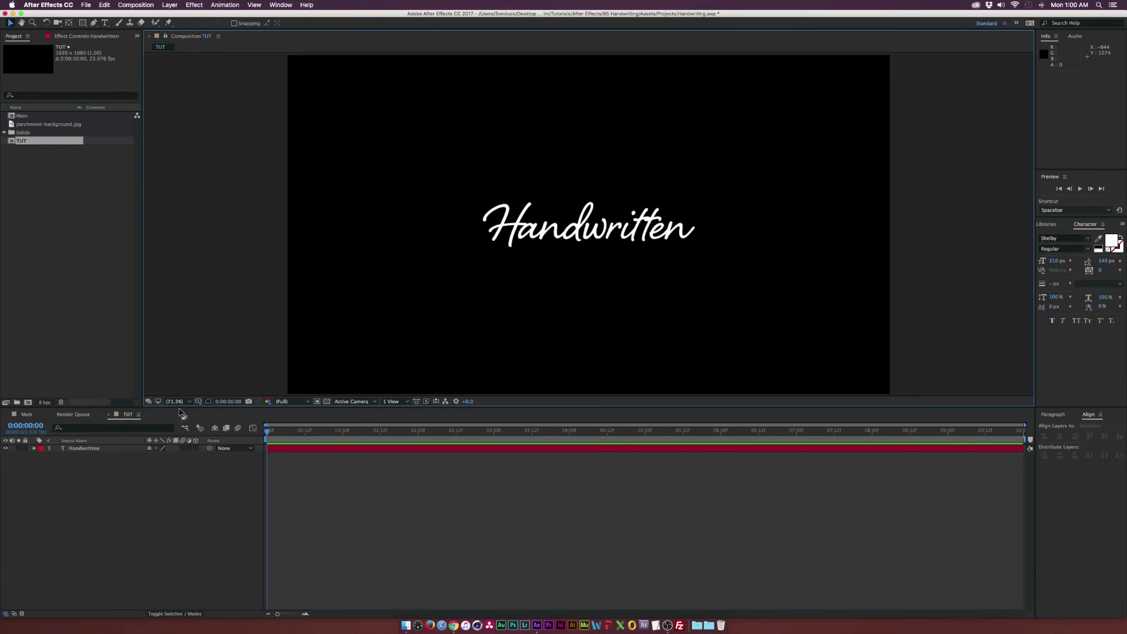
# - Start a Pen tool mask on the Handwritten text layer, tracing the H's left stroke from its tip over the curved top
pyautogui.click(89, 450)
pyautogui.rightClick(90, 451)
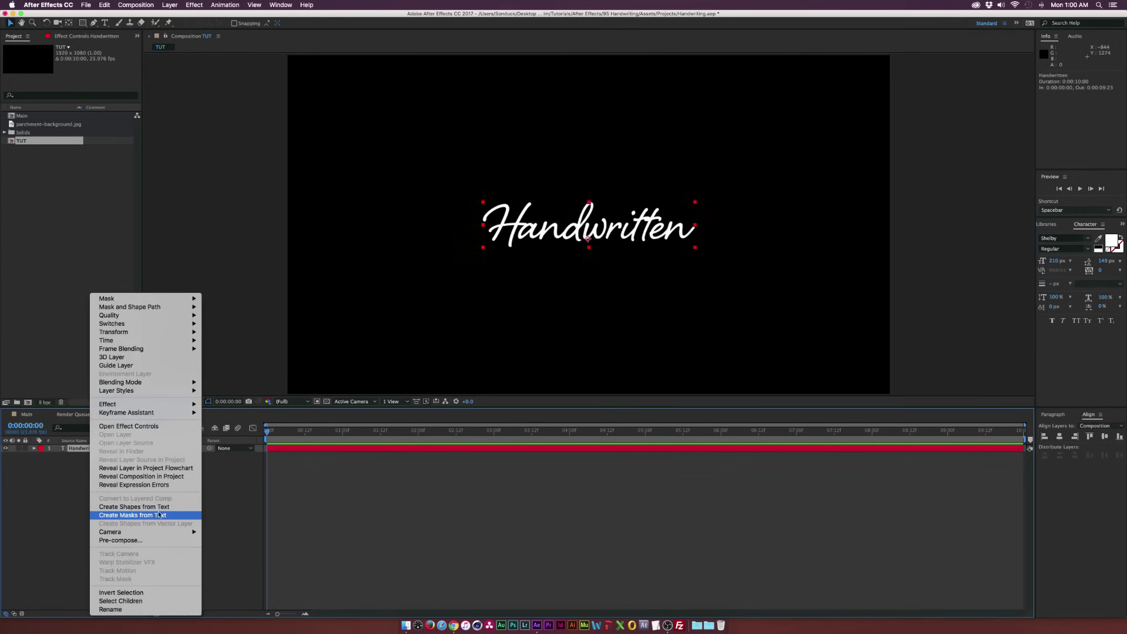
pyautogui.click(226, 489)
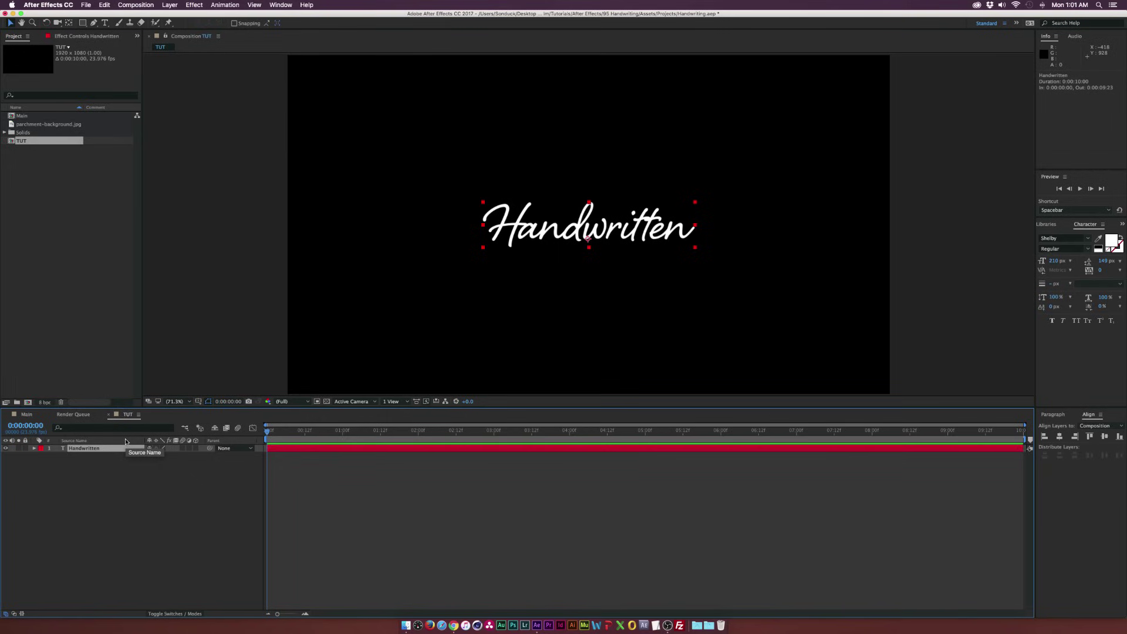
pyautogui.click(93, 23)
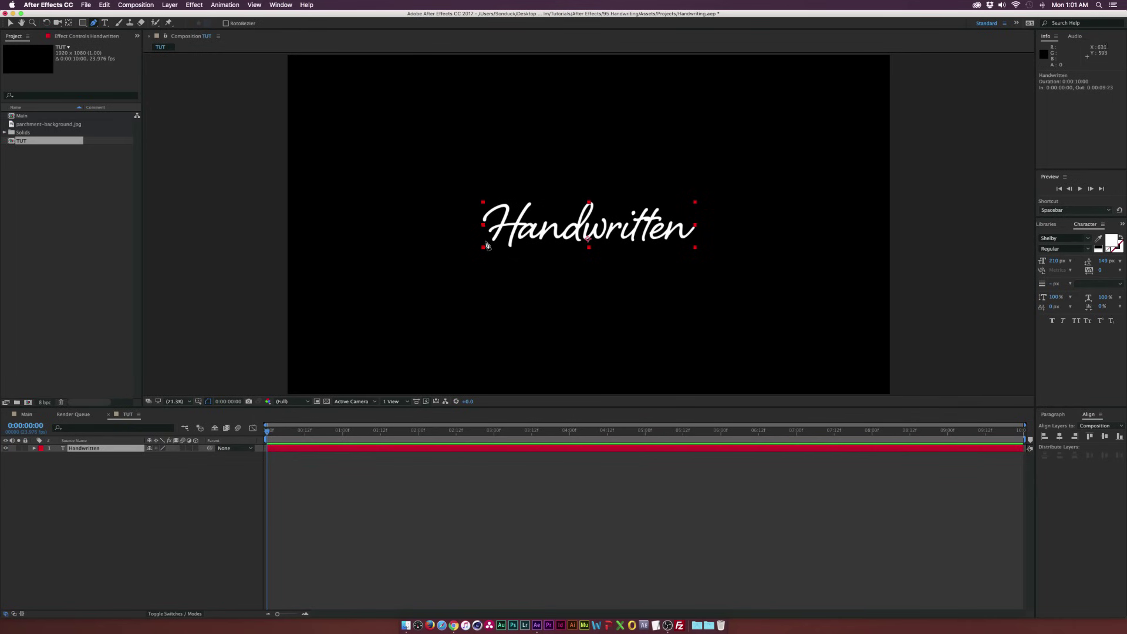
pyautogui.scroll(4, 507, 214)
pyautogui.moveTo(522, 213); pyautogui.dragTo(983, 234)
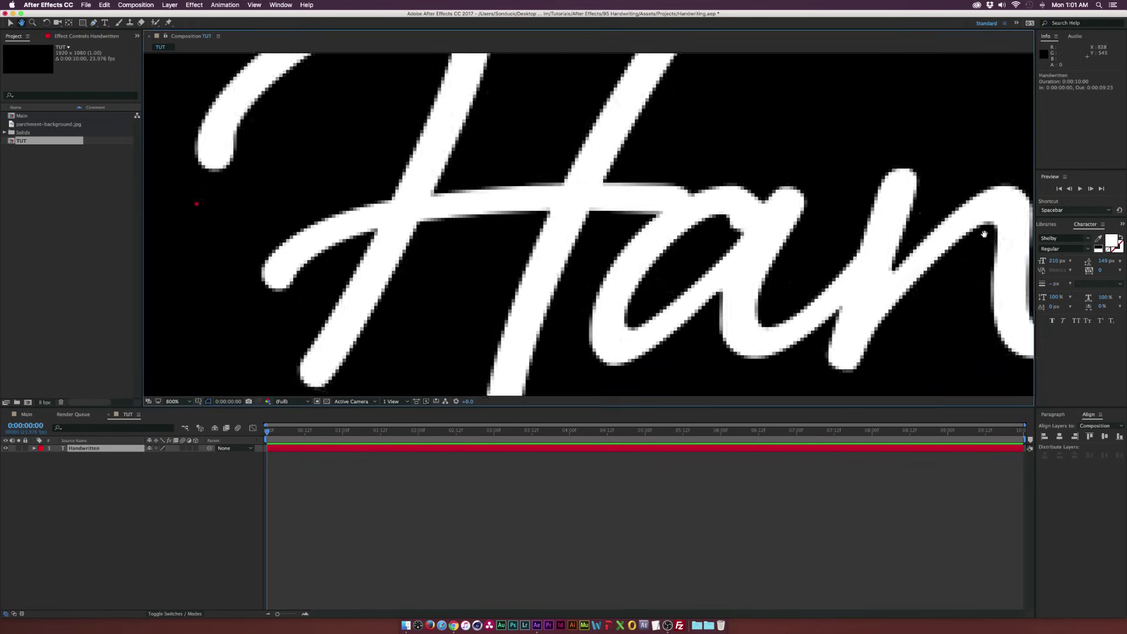
pyautogui.moveTo(527, 174); pyautogui.dragTo(823, 286)
pyautogui.hscroll(5, 716, 285)
pyautogui.scroll(-2, 716, 285)
pyautogui.press('g')
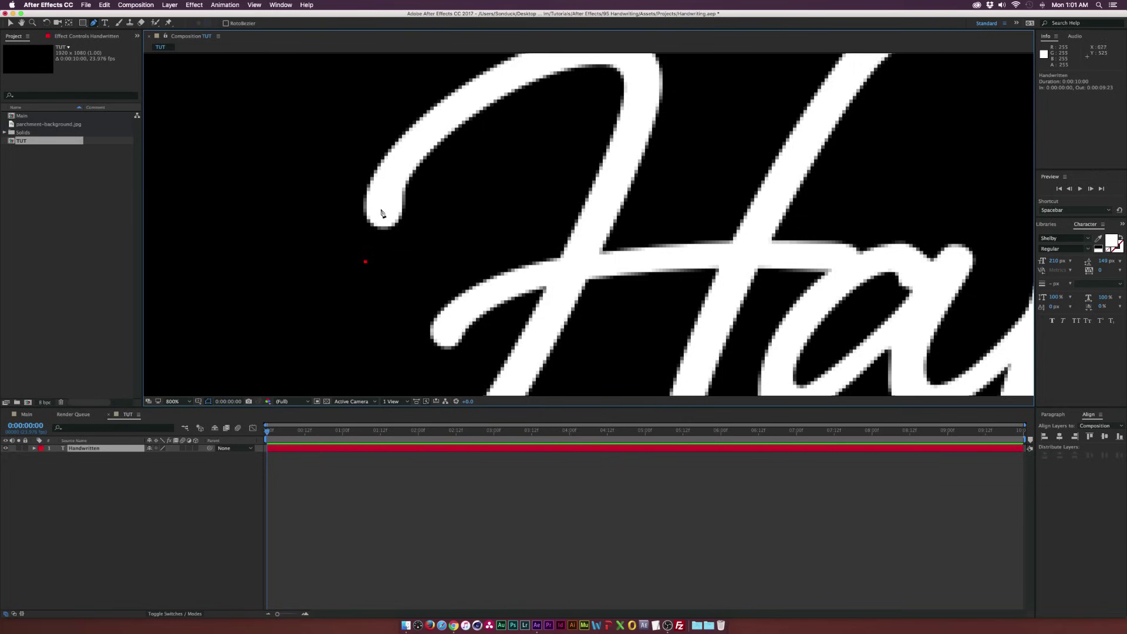
pyautogui.click(379, 245)
pyautogui.moveTo(462, 123)
pyautogui.mouseDown()
pyautogui.moveTo(410, 198)
pyautogui.moveTo(487, 166)
pyautogui.moveTo(496, 141)
pyautogui.mouseUp()
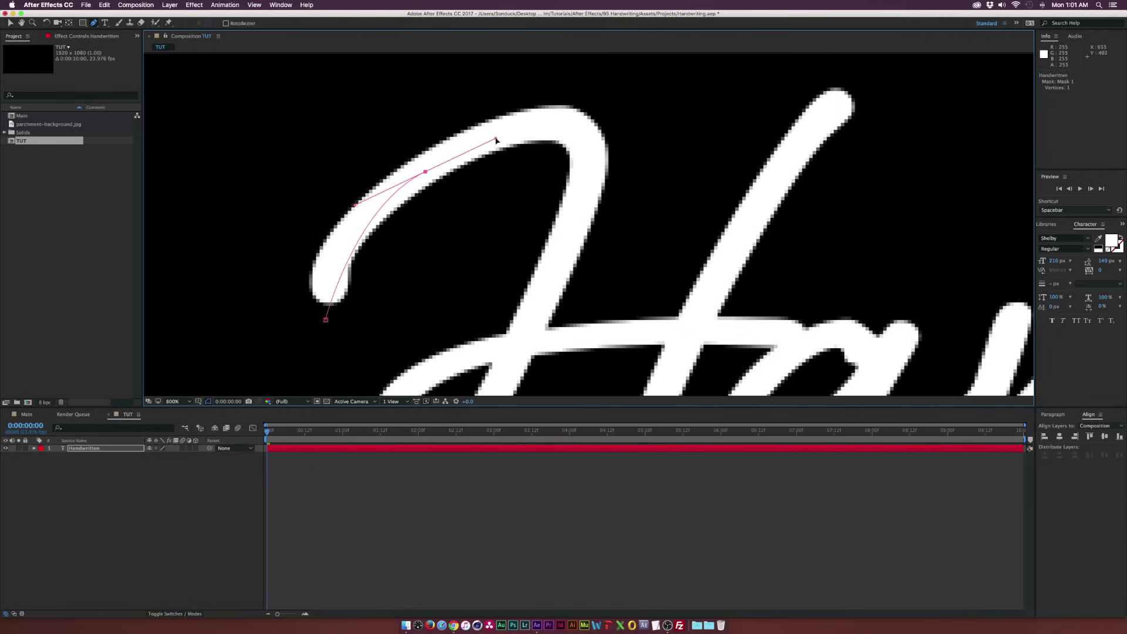
pyautogui.moveTo(560, 129); pyautogui.dragTo(582, 136)
# - Continue the mask path down the H's left stem and end it just below the foot
pyautogui.click(588, 217)
pyautogui.moveTo(586, 224); pyautogui.dragTo(568, 253)
pyautogui.moveTo(567, 253); pyautogui.dragTo(593, 137)
pyautogui.click(542, 253)
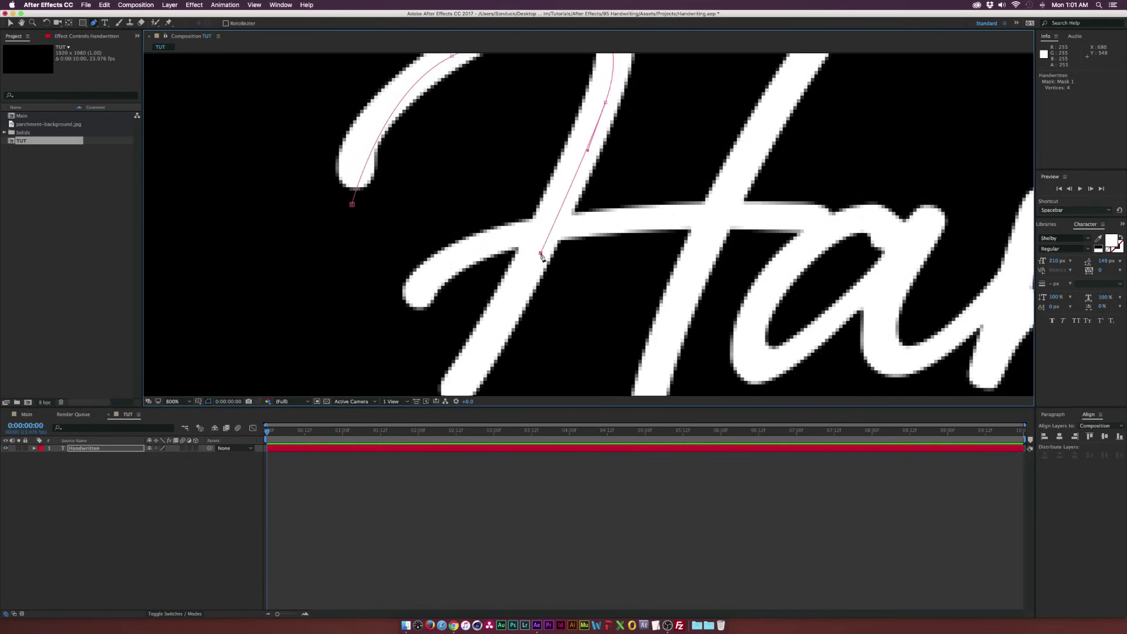
pyautogui.moveTo(511, 290); pyautogui.dragTo(593, 107)
pyautogui.click(516, 257)
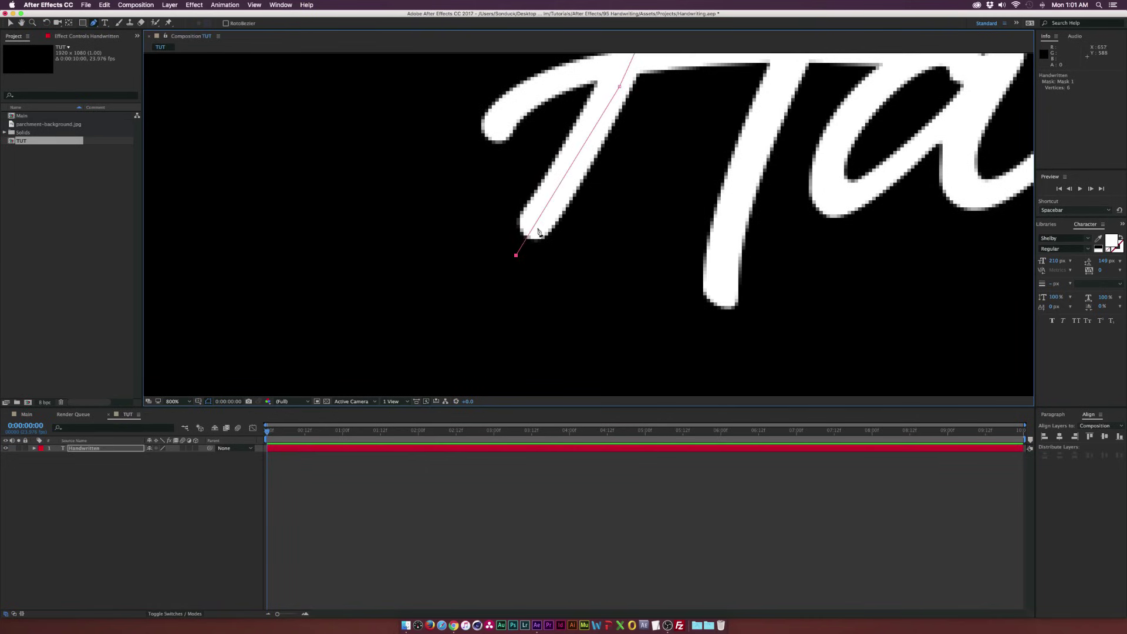
pyautogui.press(',')
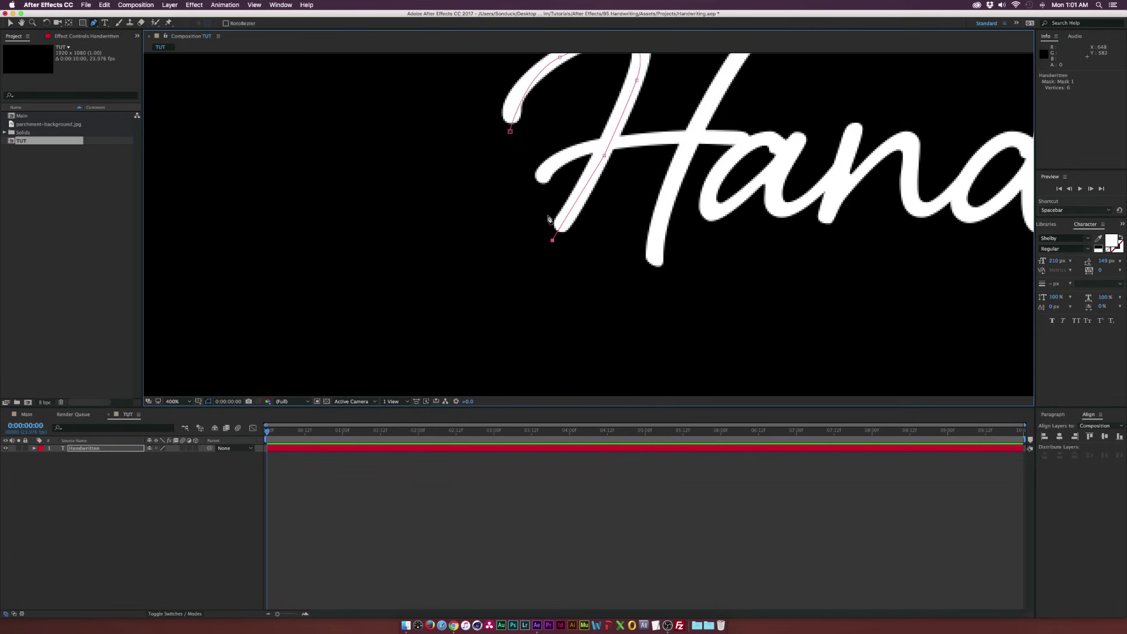
pyautogui.moveTo(640, 172); pyautogui.dragTo(619, 290)
pyautogui.press('space')
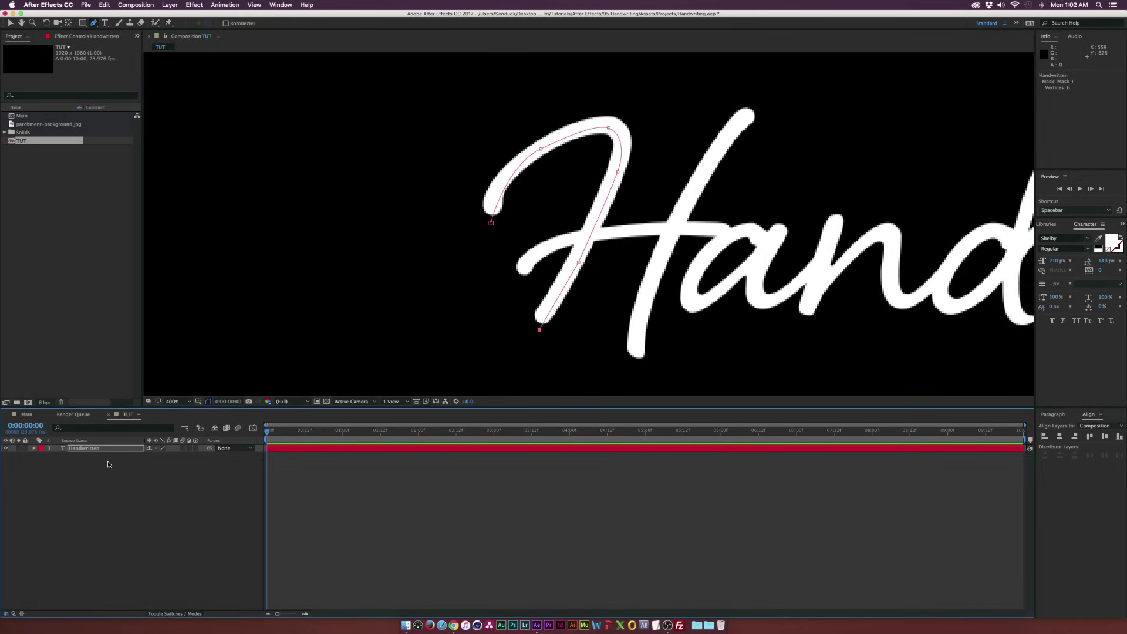
# - Draw a second mask on the Handwritten layer along the H's right stem, from above its top to below its foot
pyautogui.click(101, 449)
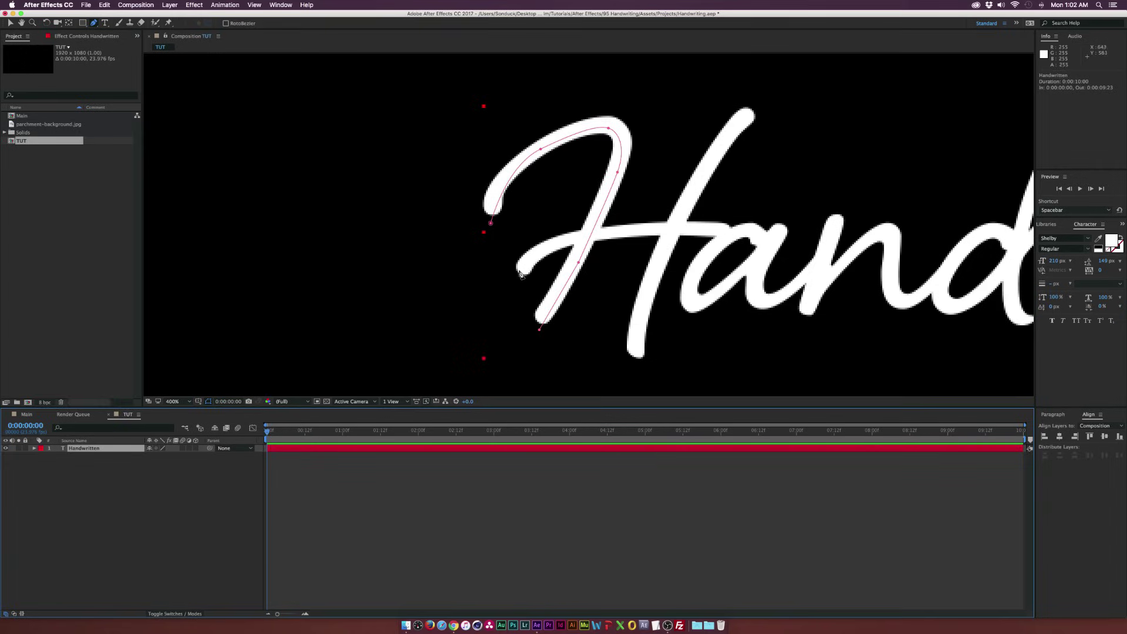
pyautogui.click(763, 102)
pyautogui.click(692, 187)
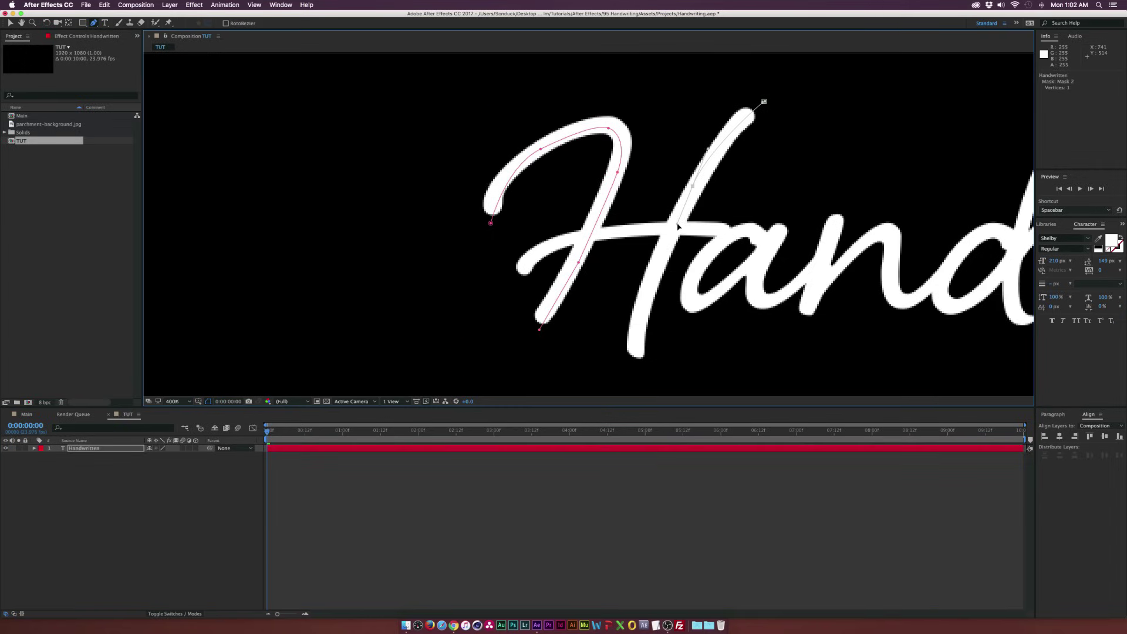
pyautogui.moveTo(639, 328); pyautogui.dragTo(641, 380)
pyautogui.click(108, 483)
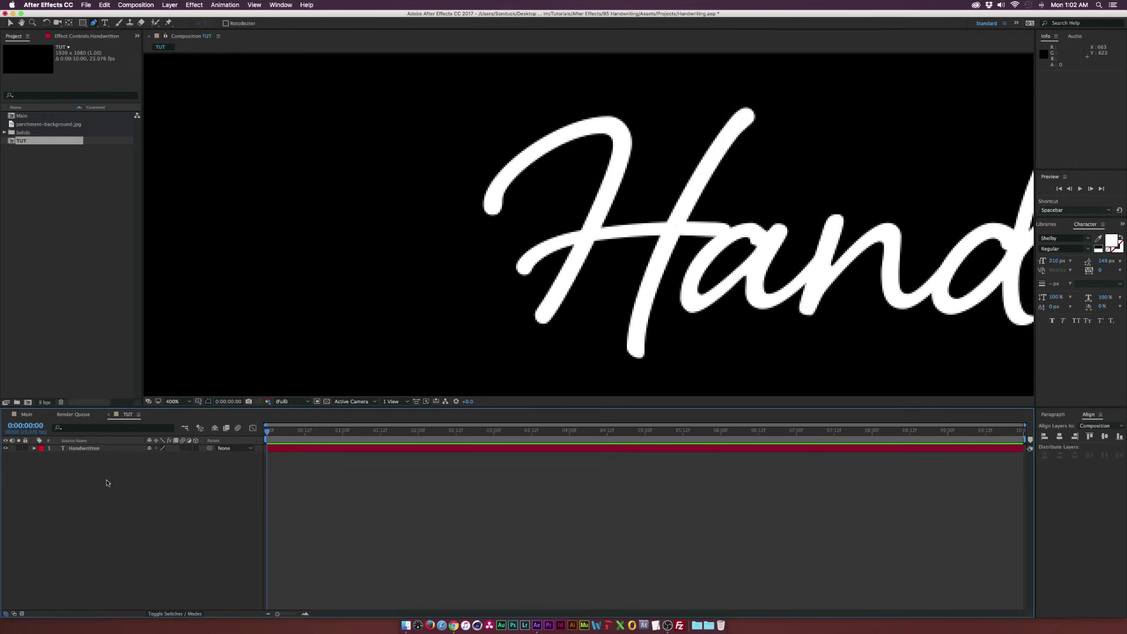
# - Start a third mask on the layer, tracing the H's crossbar and running into the upper part of the a
pyautogui.click(96, 448)
pyautogui.click(510, 281)
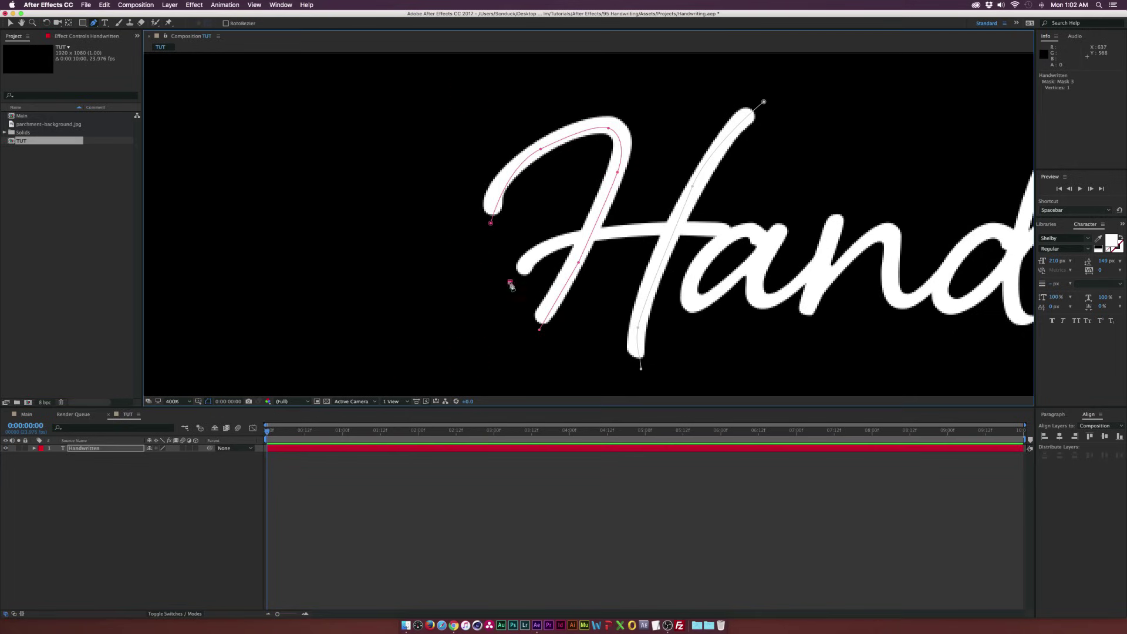
pyautogui.moveTo(559, 241); pyautogui.dragTo(759, 261)
pyautogui.click(727, 229)
pyautogui.click(767, 246)
pyautogui.press('super+z')
pyautogui.click(744, 271)
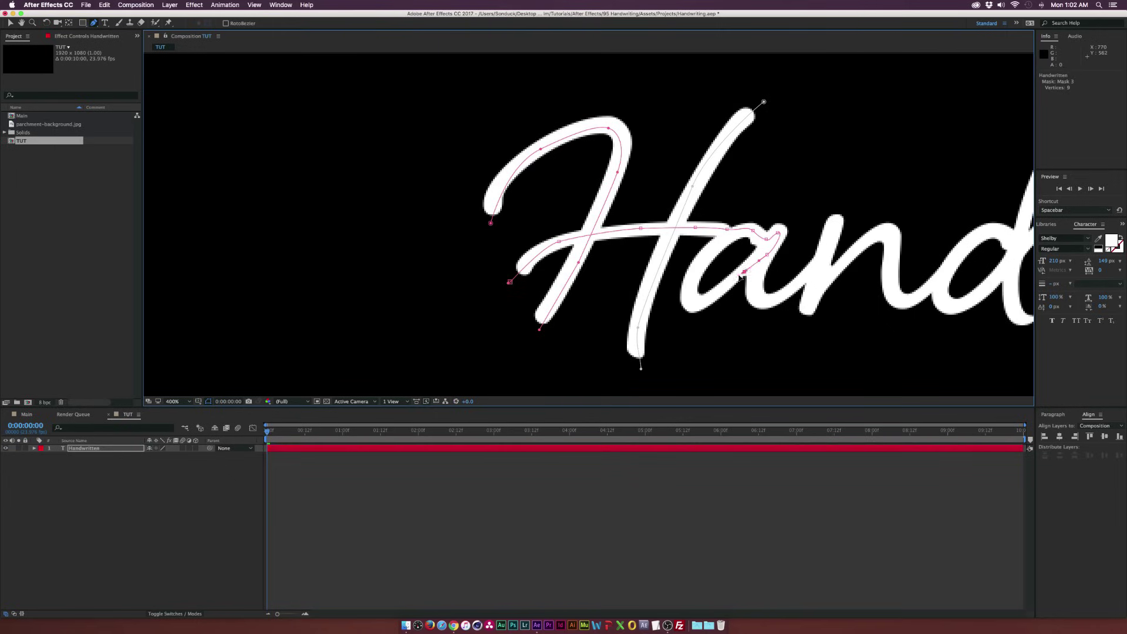
# - Continue the third mask around the a's bowl and back up to its top
pyautogui.click(728, 285)
pyautogui.moveTo(701, 300); pyautogui.dragTo(693, 304)
pyautogui.click(692, 283)
pyautogui.click(702, 261)
pyautogui.click(713, 252)
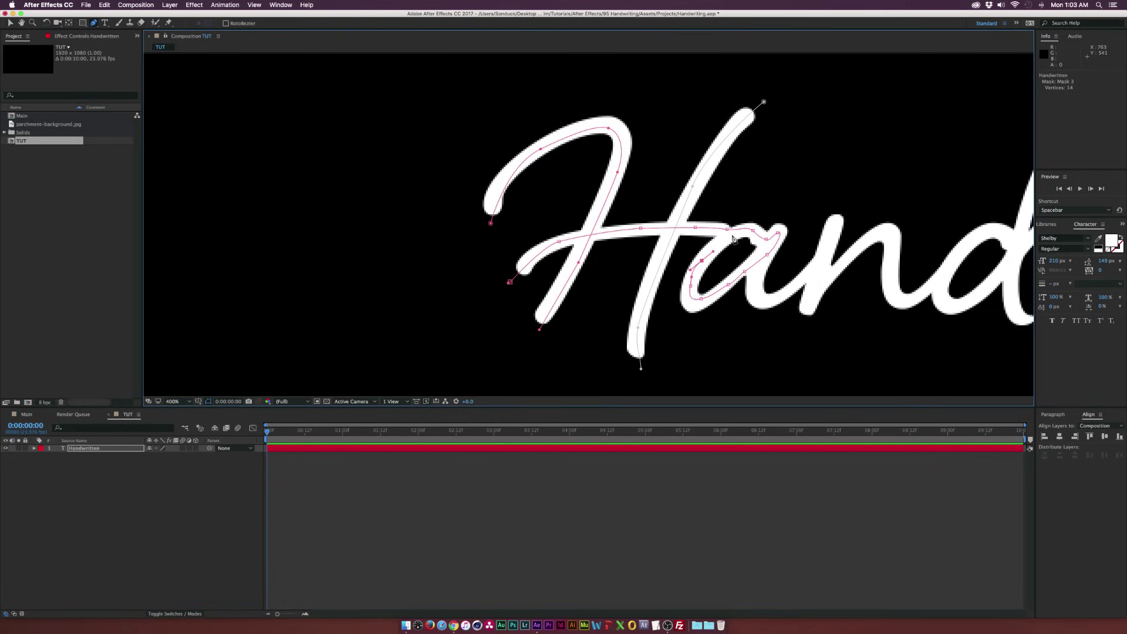
pyautogui.click(769, 241)
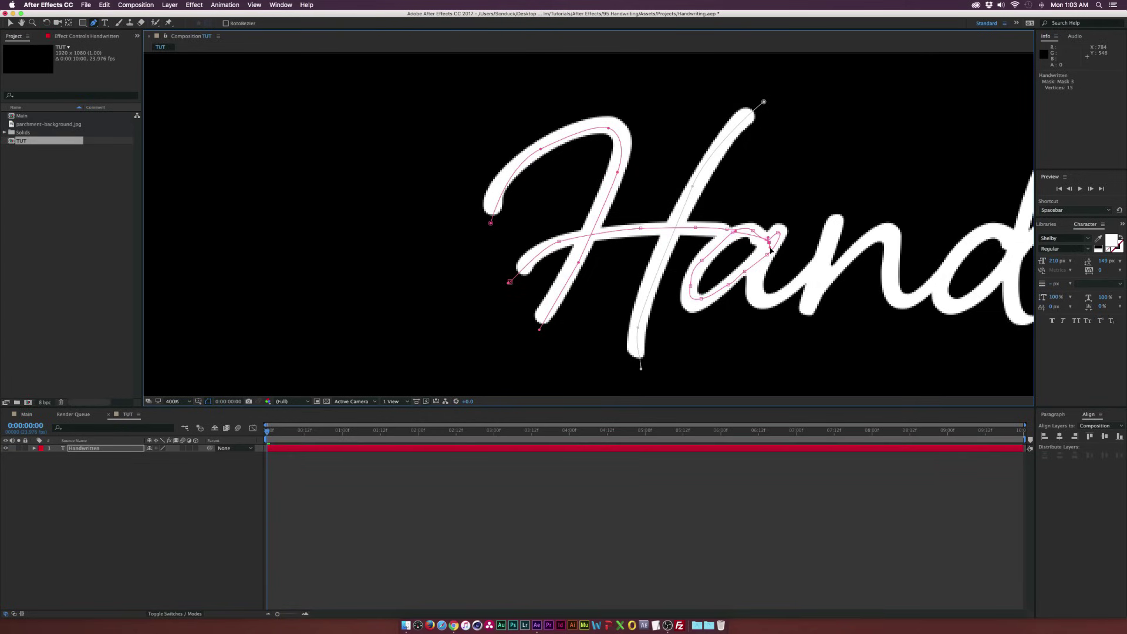
# - Extend the third mask down the a's stem, through the n, and up to the top of the d's bowl
pyautogui.moveTo(756, 278); pyautogui.dragTo(770, 303)
pyautogui.click(795, 285)
pyautogui.moveTo(819, 265); pyautogui.dragTo(823, 255)
pyautogui.click(834, 223)
pyautogui.moveTo(806, 298)
pyautogui.mouseDown()
pyautogui.moveTo(840, 278)
pyautogui.moveTo(696, 269)
pyautogui.moveTo(747, 284)
pyautogui.moveTo(697, 258)
pyautogui.moveTo(756, 203)
pyautogui.moveTo(797, 193)
pyautogui.moveTo(750, 212)
pyautogui.mouseUp()
pyautogui.click(736, 225)
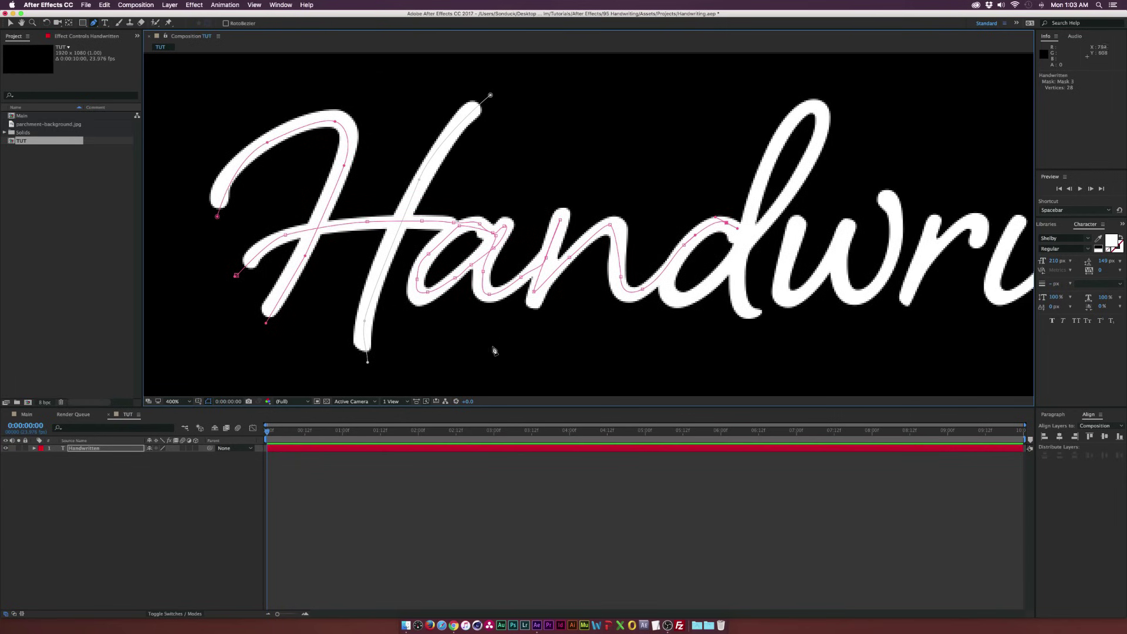
# - Trace the d's tall upper loop with the third mask, going up its outer side and back down to the bowl
pyautogui.click(744, 234)
pyautogui.click(806, 171)
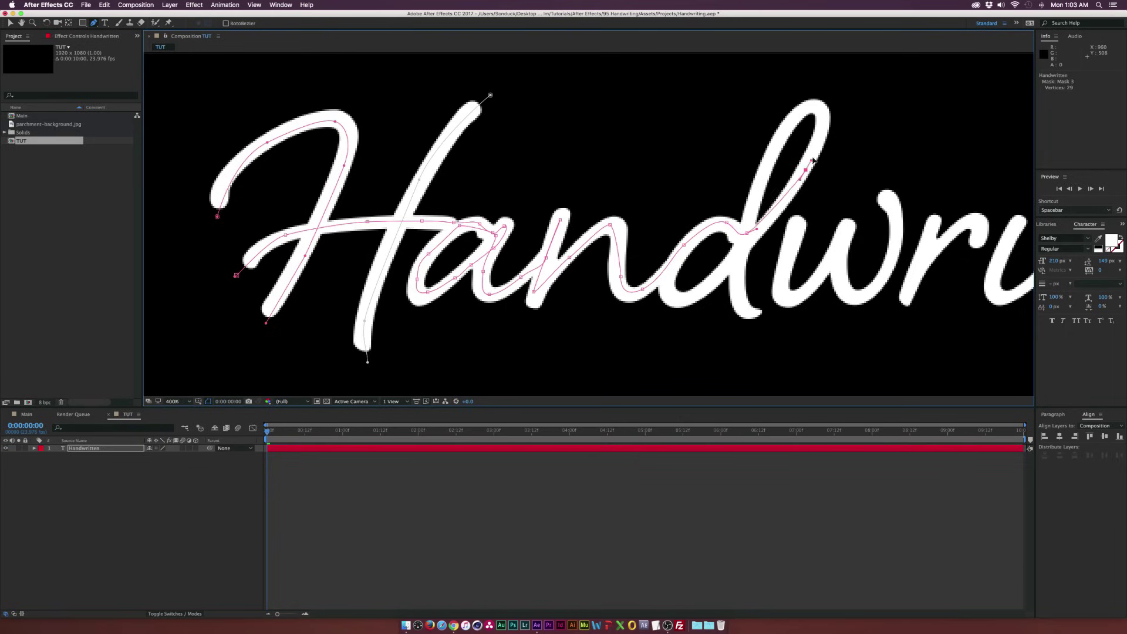
pyautogui.click(824, 112)
pyautogui.click(807, 107)
pyautogui.click(767, 158)
pyautogui.click(753, 190)
pyautogui.click(745, 225)
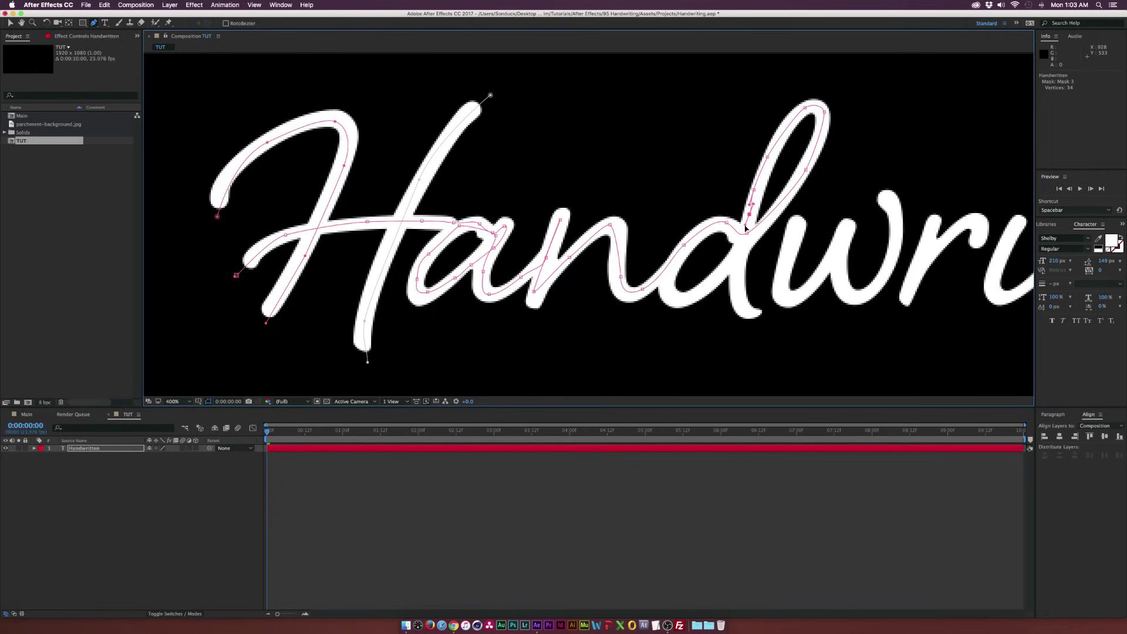
# - Continue the third mask around the d's bowl and back to its top
pyautogui.click(739, 248)
pyautogui.click(731, 267)
pyautogui.click(712, 283)
pyautogui.moveTo(684, 298); pyautogui.dragTo(674, 298)
pyautogui.click(663, 282)
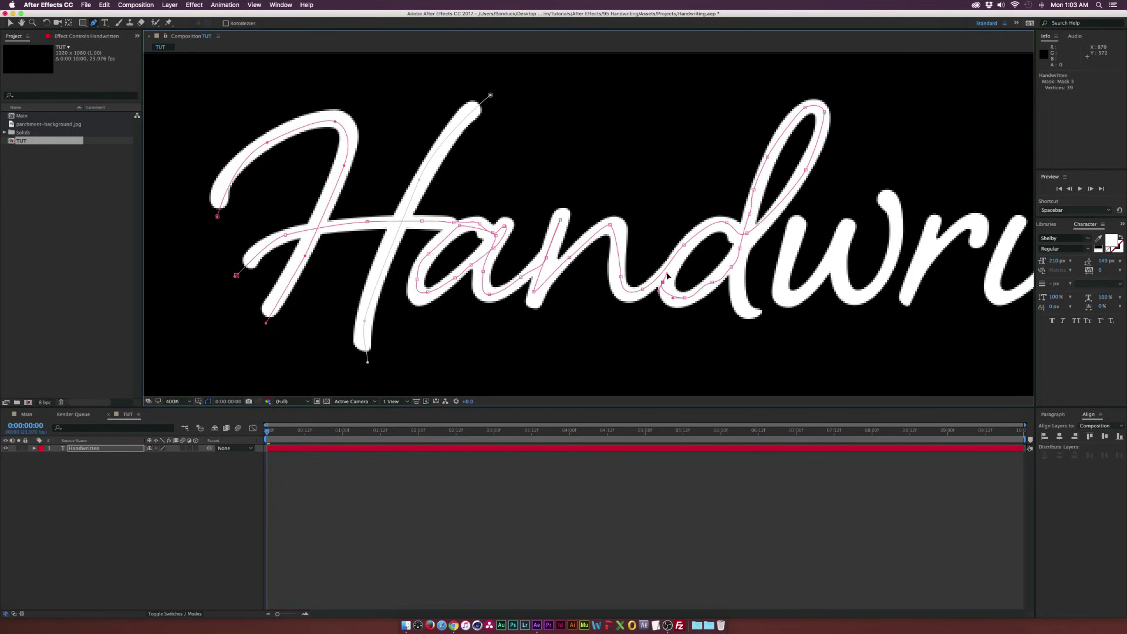
pyautogui.click(704, 232)
pyautogui.click(734, 229)
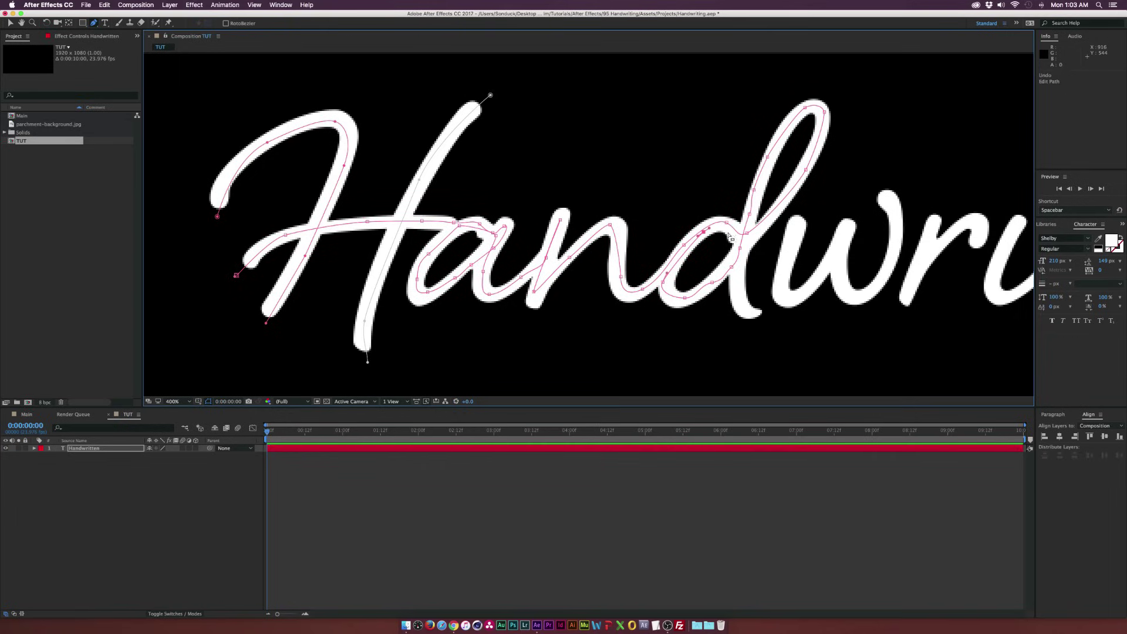
# - Finish the third mask down the d's stem, ending just past its tail, and deselect the layer
pyautogui.click(753, 313)
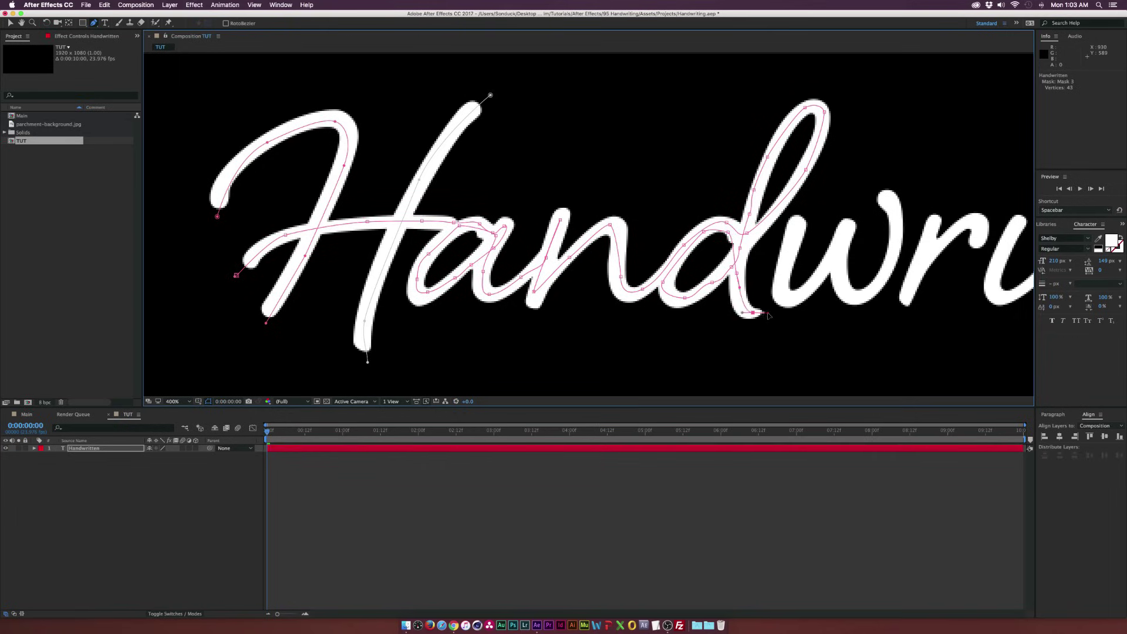
pyautogui.click(779, 320)
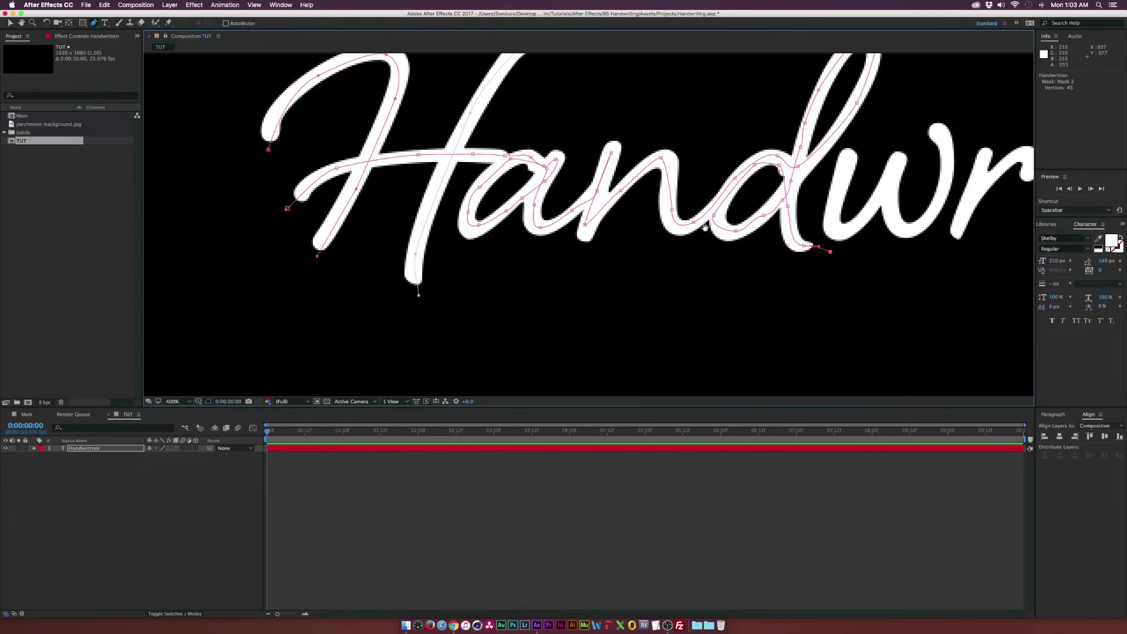
pyautogui.moveTo(580, 239); pyautogui.dragTo(516, 266)
pyautogui.click(517, 253)
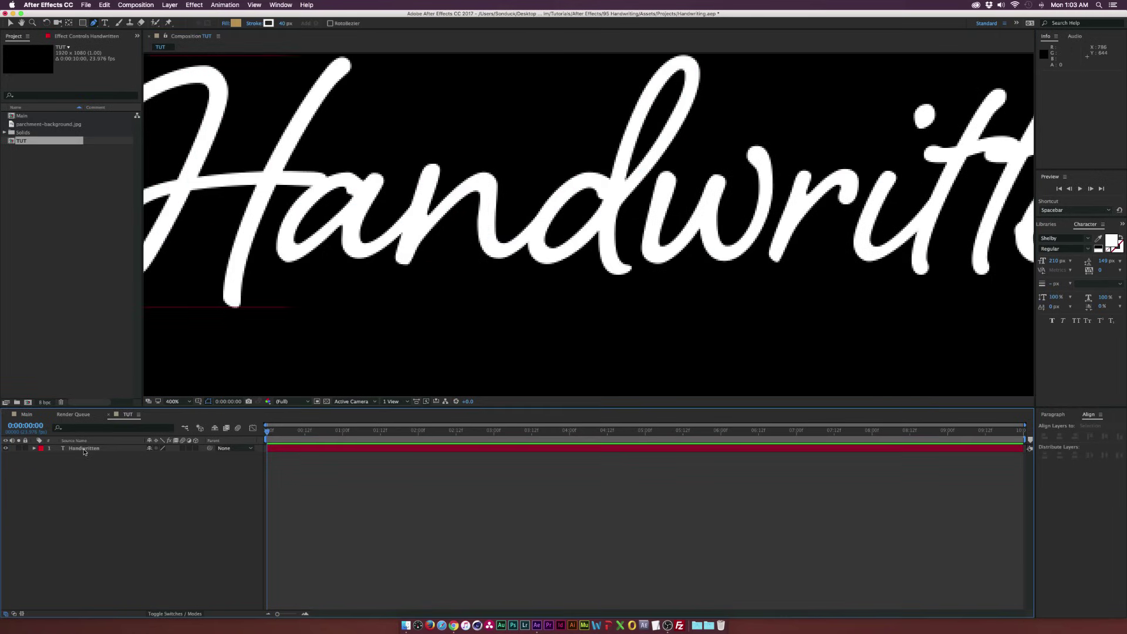
# - Reselect the Handwritten layer and trace the remaining letters with additional Pen tool masks
pyautogui.click(85, 448)
pyautogui.moveTo(530, 307); pyautogui.dragTo(267, 316)
pyautogui.press('space')
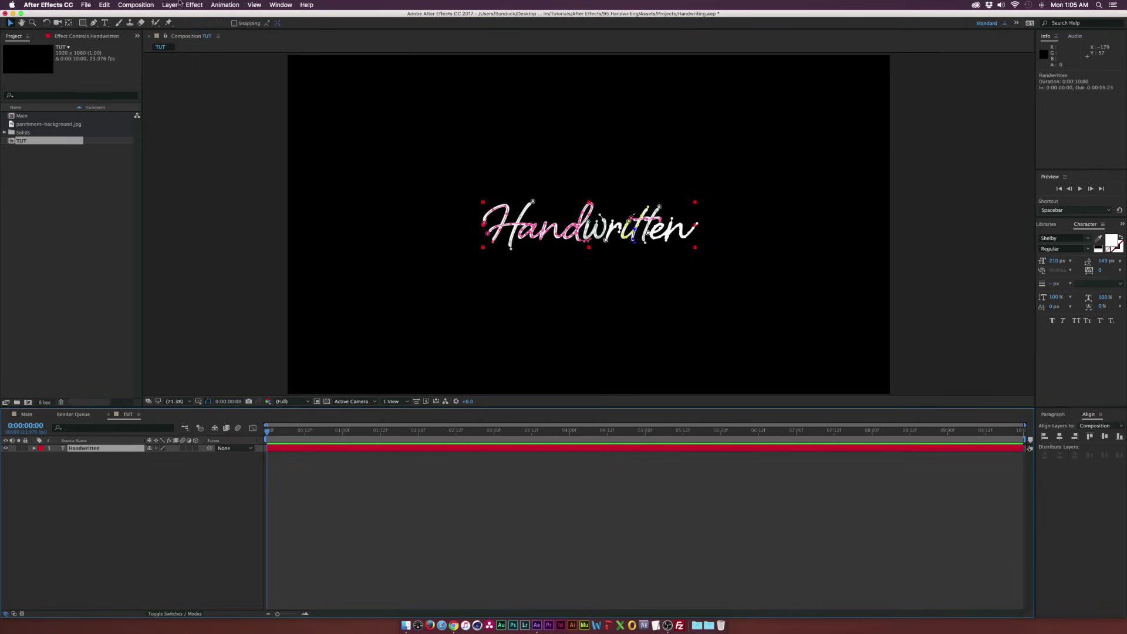
# - Apply the Stroke effect to the masked Handwritten layer
pyautogui.click(194, 5)
pyautogui.moveTo(247, 113)
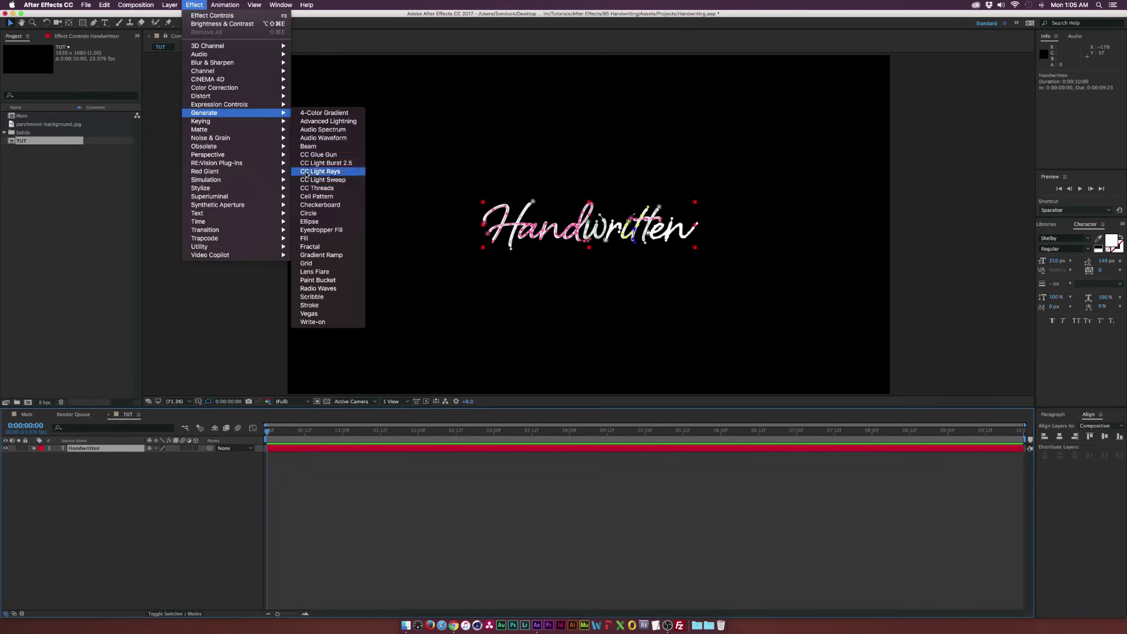
pyautogui.click(308, 305)
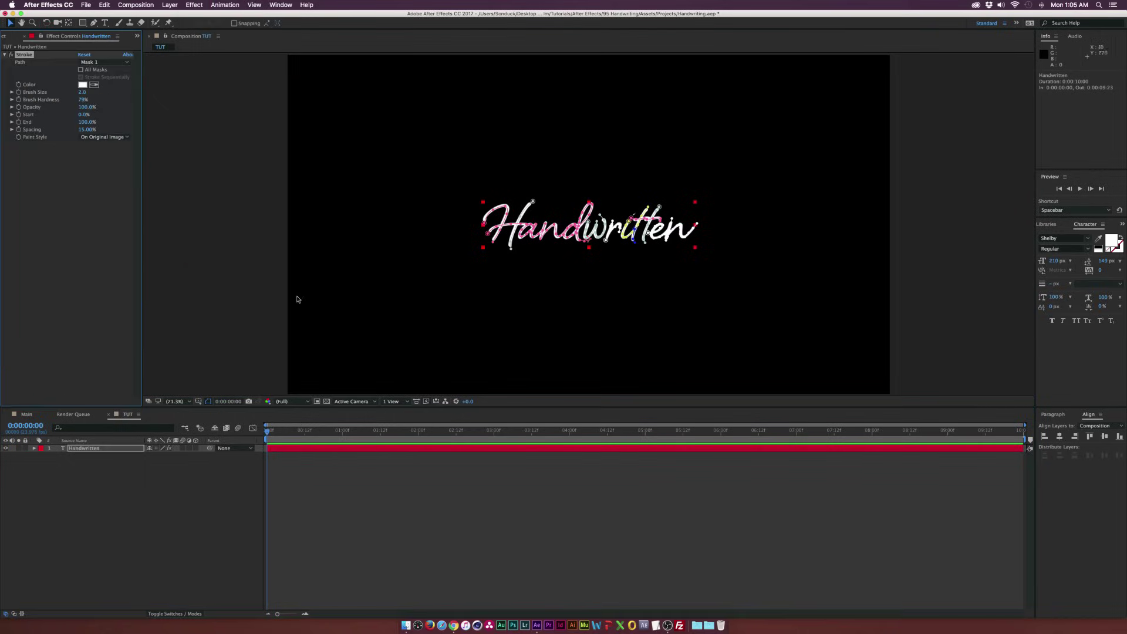
# - Set the Stroke effect's End to 0% and its Paint Style to Reveal Original Image
pyautogui.click(68, 146)
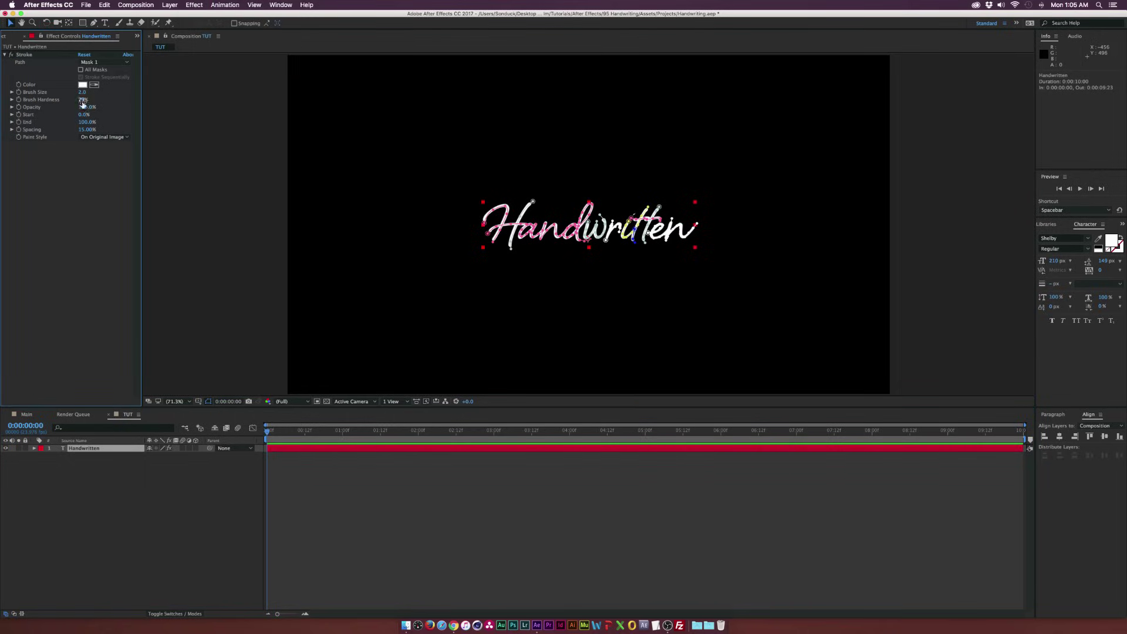
pyautogui.moveTo(86, 122); pyautogui.dragTo(71, 122)
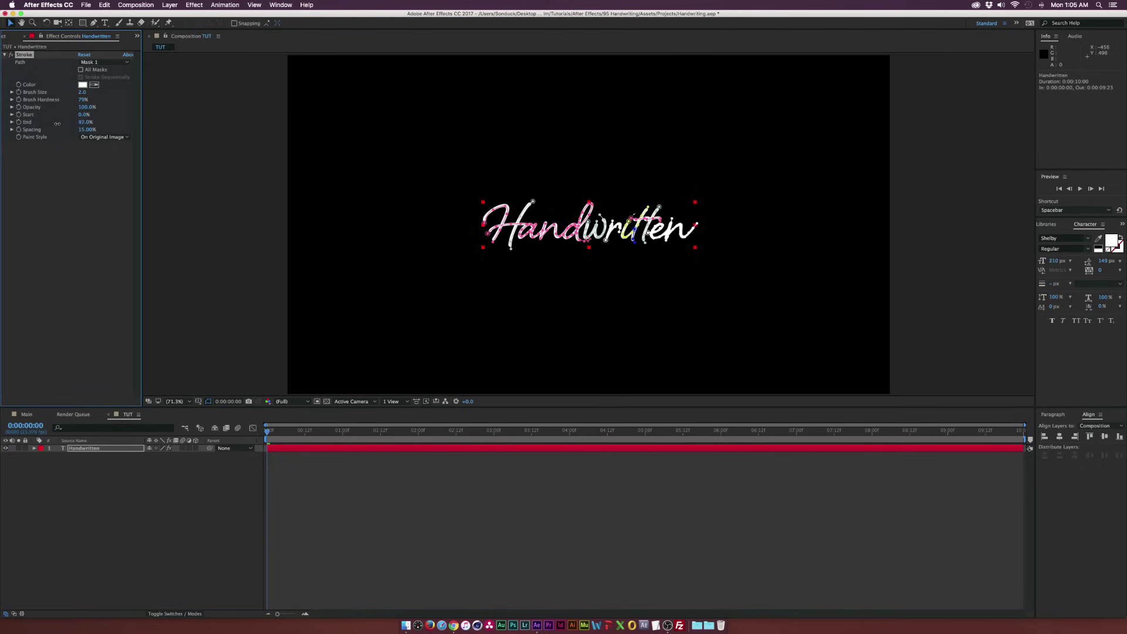
pyautogui.click(104, 137)
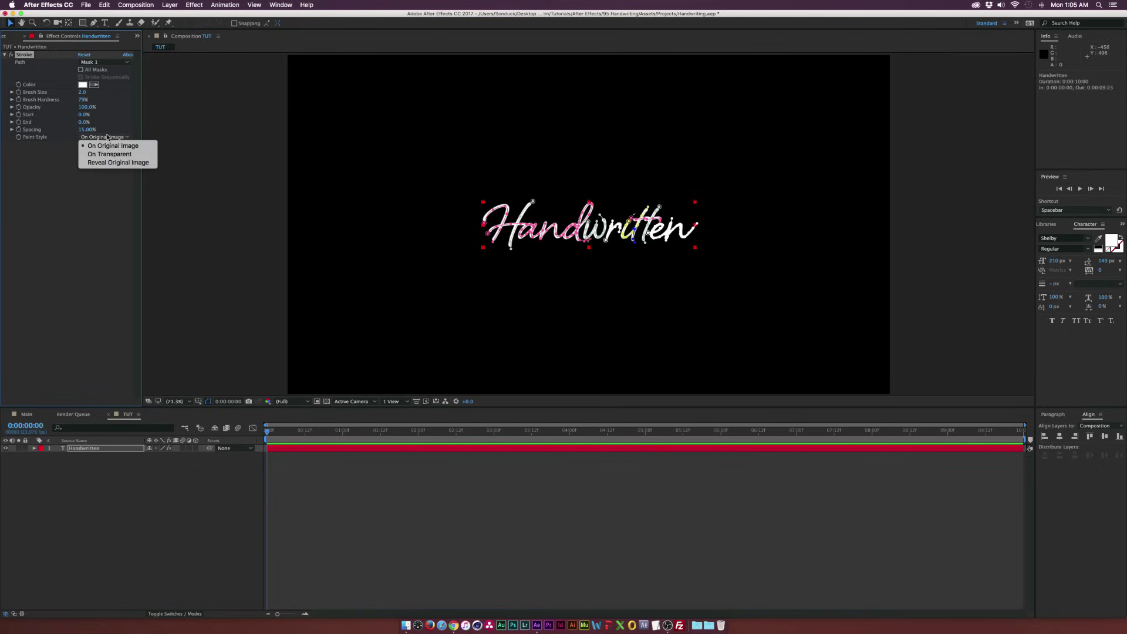
pyautogui.click(106, 163)
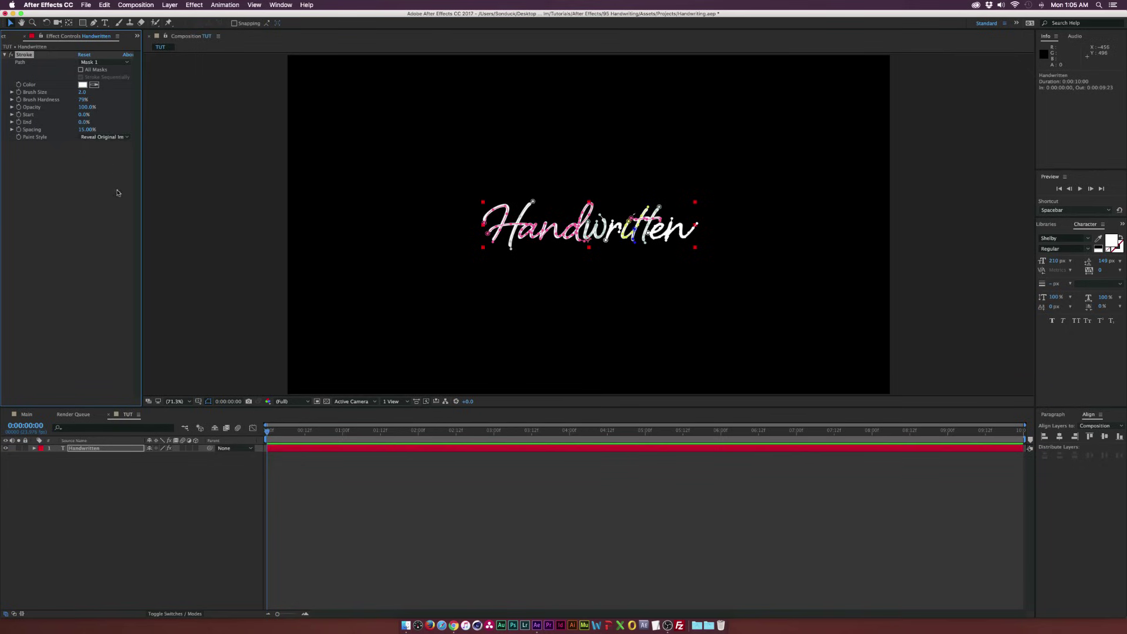
pyautogui.click(195, 519)
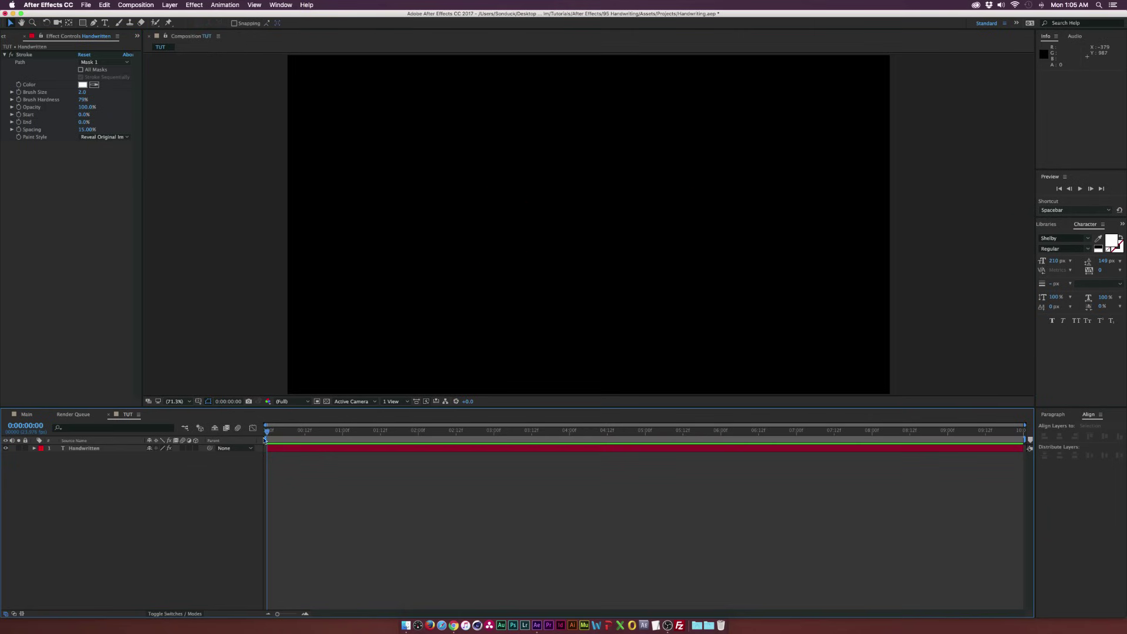
# - Keyframe the Stroke effect's End from 0% at the start of the composition to 100% at 0:00:02:23
pyautogui.click(18, 122)
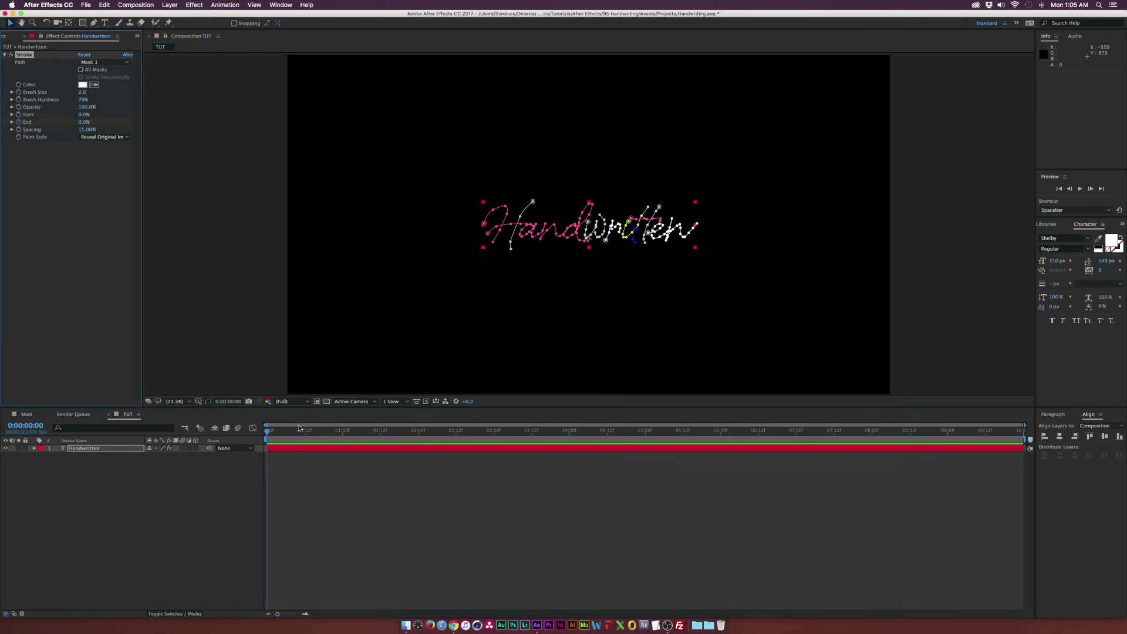
pyautogui.moveTo(298, 429); pyautogui.dragTo(491, 432)
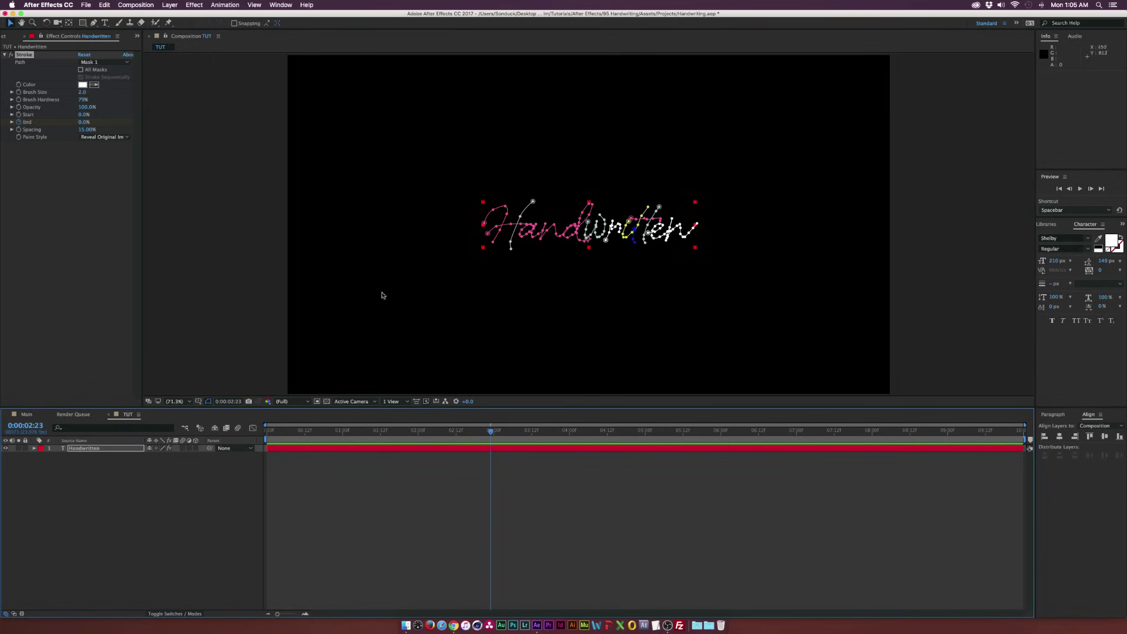
pyautogui.moveTo(81, 122); pyautogui.dragTo(93, 122)
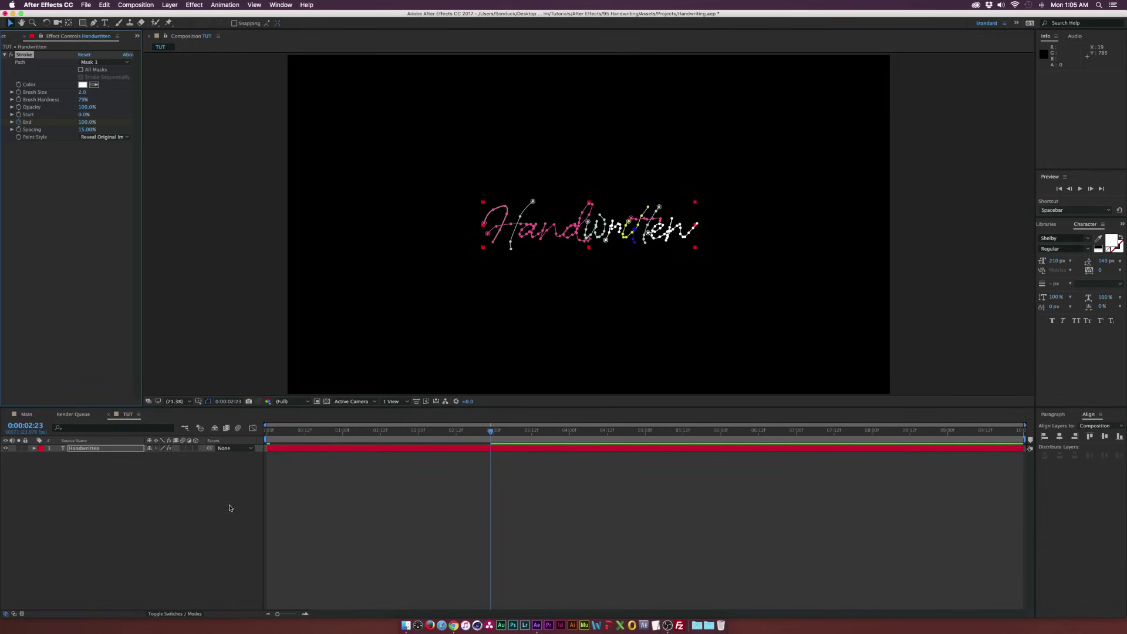
pyautogui.click(252, 505)
pyautogui.moveTo(489, 432)
pyautogui.mouseDown()
pyautogui.moveTo(323, 432)
pyautogui.moveTo(517, 437)
pyautogui.mouseUp()
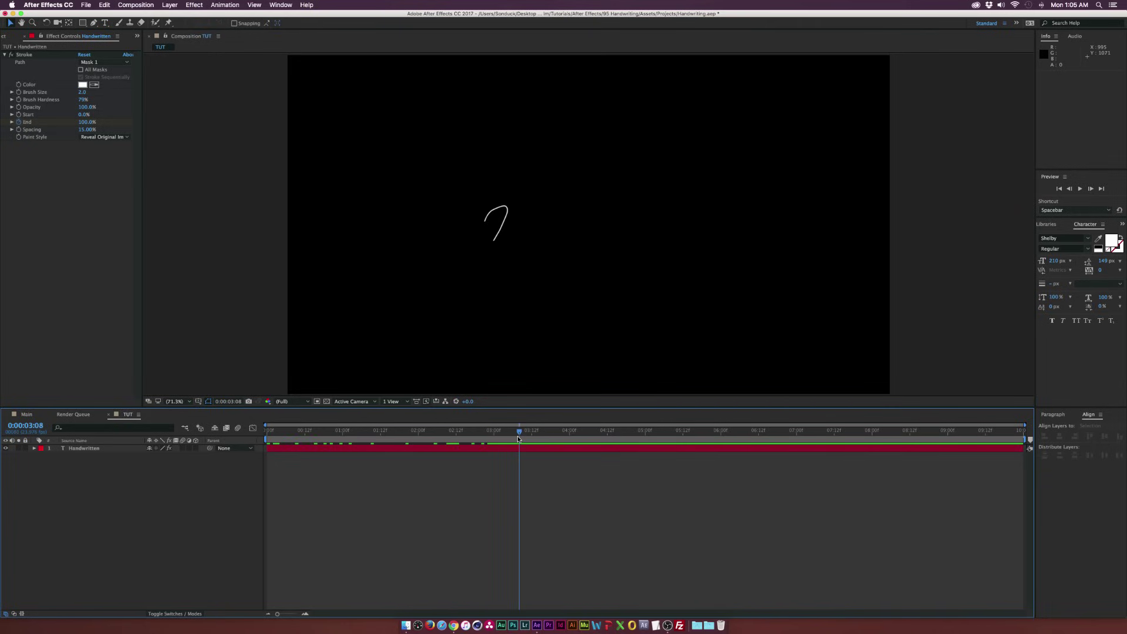
# - Make the Stroke effect follow all masks sequentially and set its Brush Size to 14.3 to cover the full lettering
pyautogui.click(81, 70)
pyautogui.moveTo(519, 431)
pyautogui.mouseDown()
pyautogui.moveTo(289, 433)
pyautogui.moveTo(534, 441)
pyautogui.mouseUp()
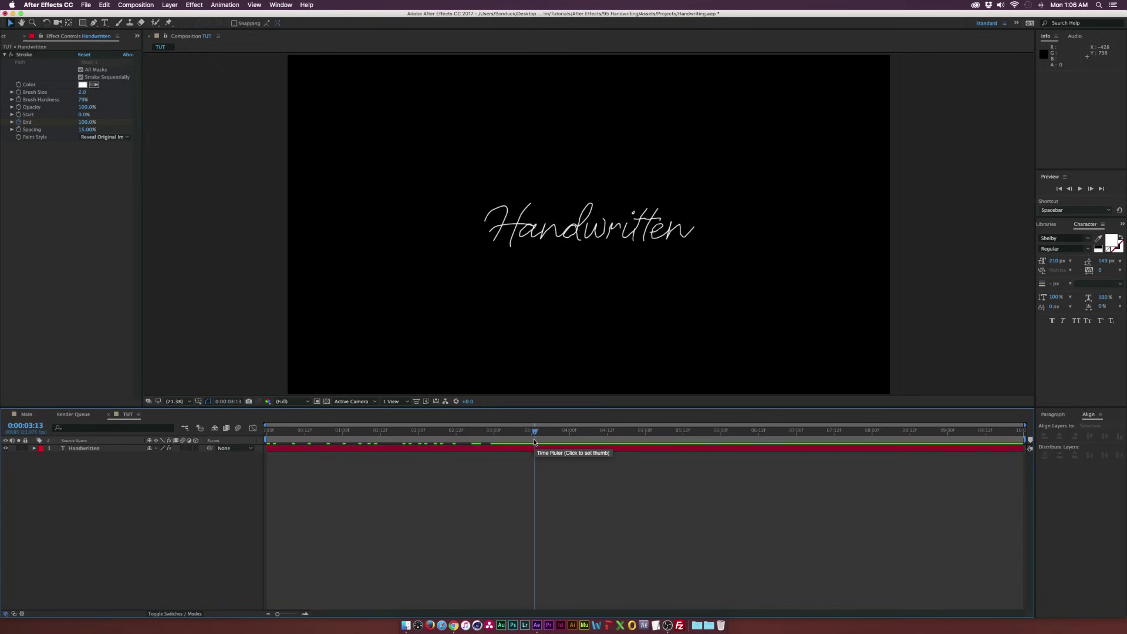
pyautogui.moveTo(91, 94); pyautogui.dragTo(135, 92)
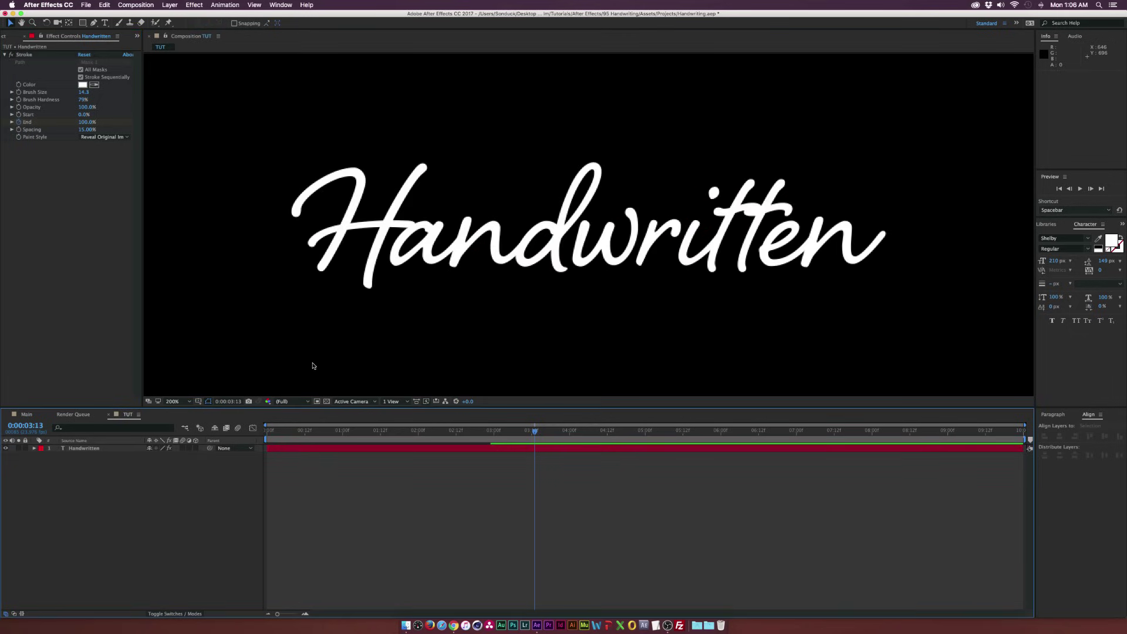
pyautogui.press(',')
pyautogui.moveTo(379, 433)
pyautogui.mouseDown()
pyautogui.moveTo(267, 433)
pyautogui.moveTo(570, 438)
pyautogui.moveTo(519, 439)
pyautogui.mouseUp()
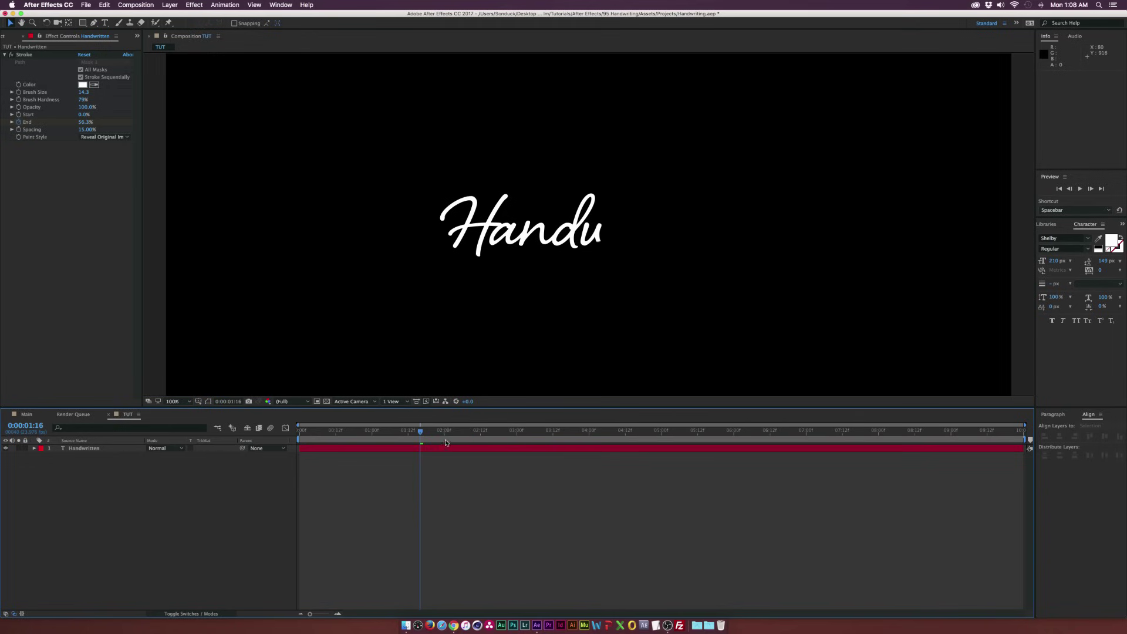
pyautogui.moveTo(449, 439); pyautogui.dragTo(515, 436)
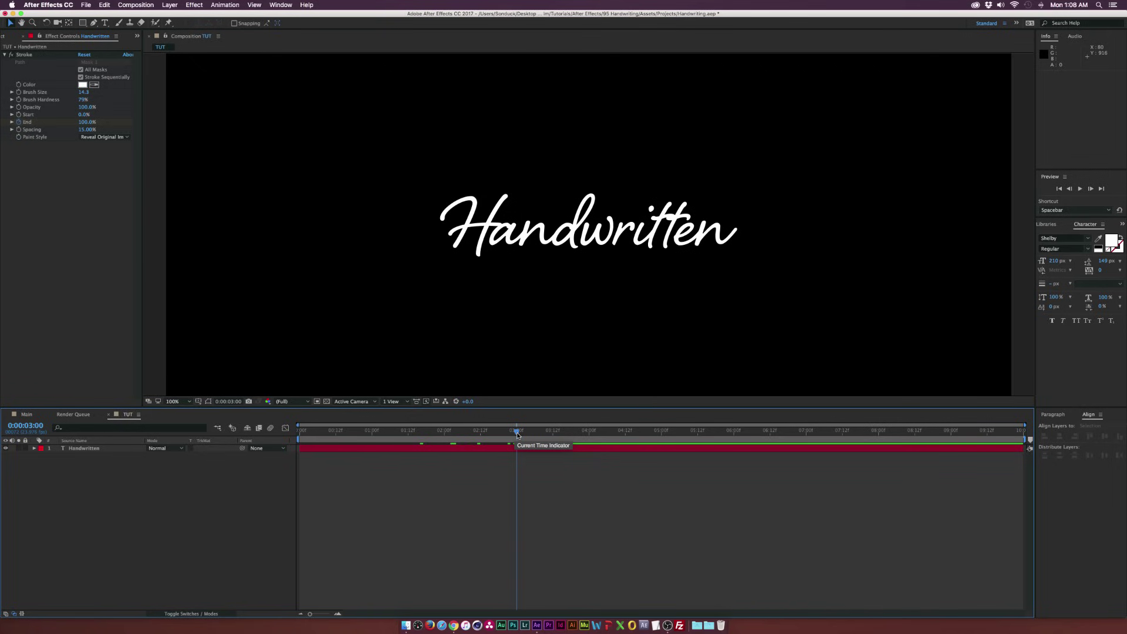
# - Try a duplicate of the Handwritten layer without Stroke as the original's alpha matte, and delete the duplicate
pyautogui.click(101, 447)
pyautogui.press('super+d')
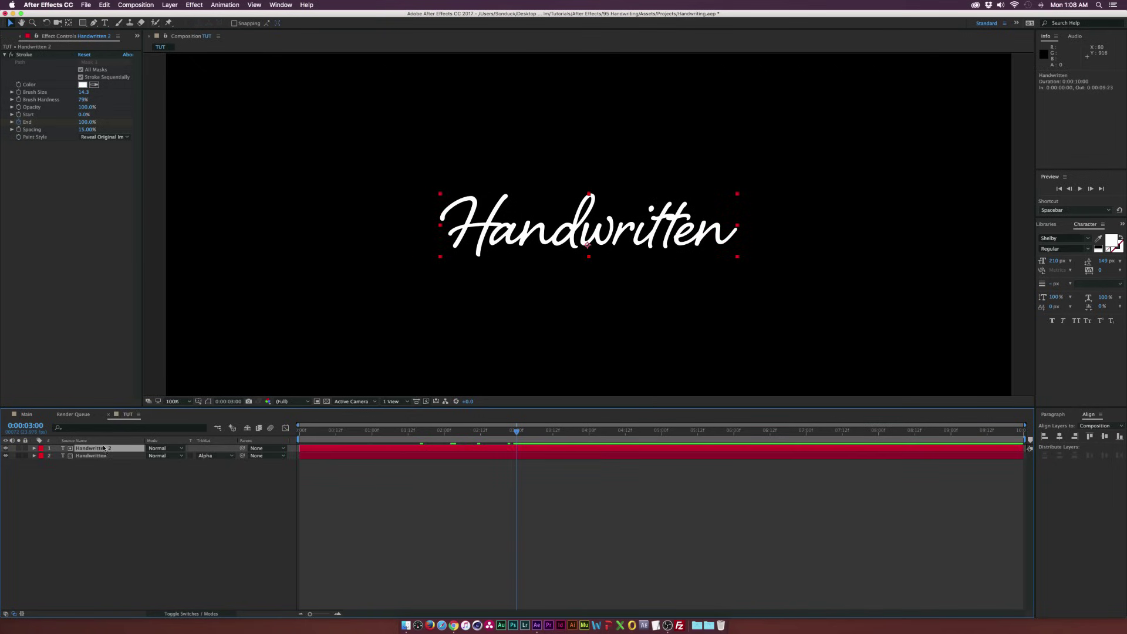
pyautogui.click(32, 55)
pyautogui.press('Delete')
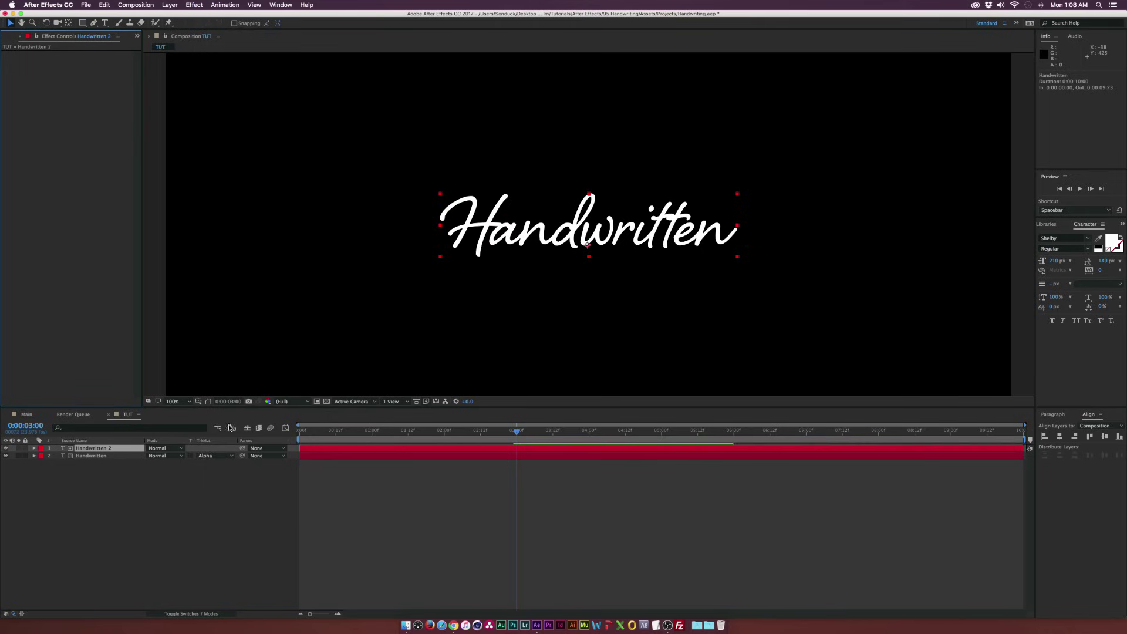
pyautogui.click(214, 455)
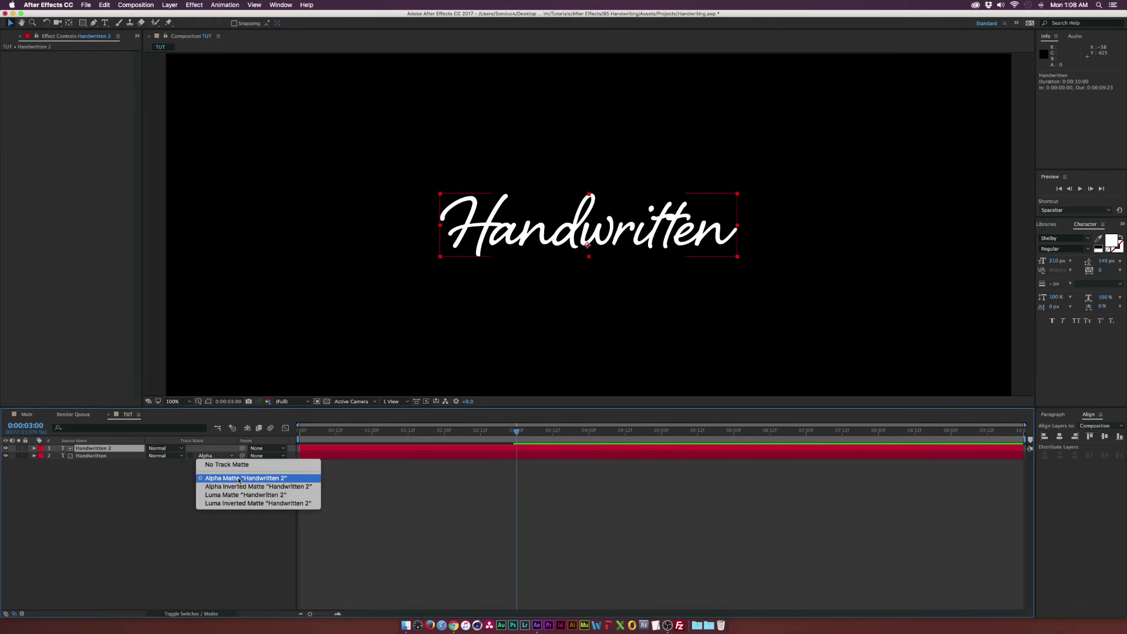
pyautogui.click(238, 479)
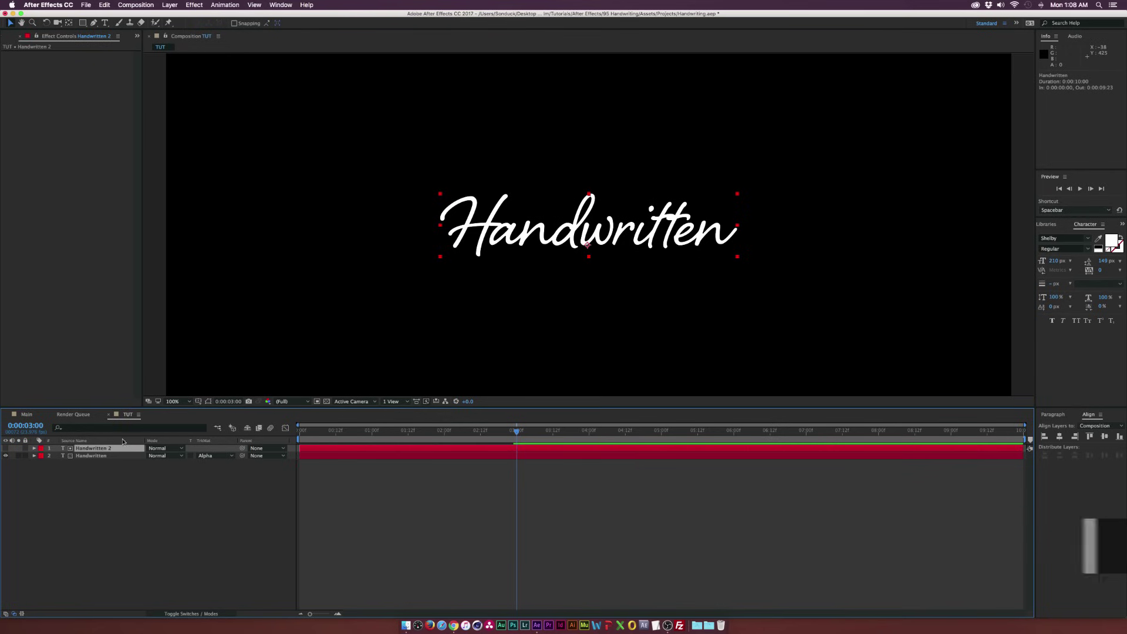
pyautogui.press('Delete')
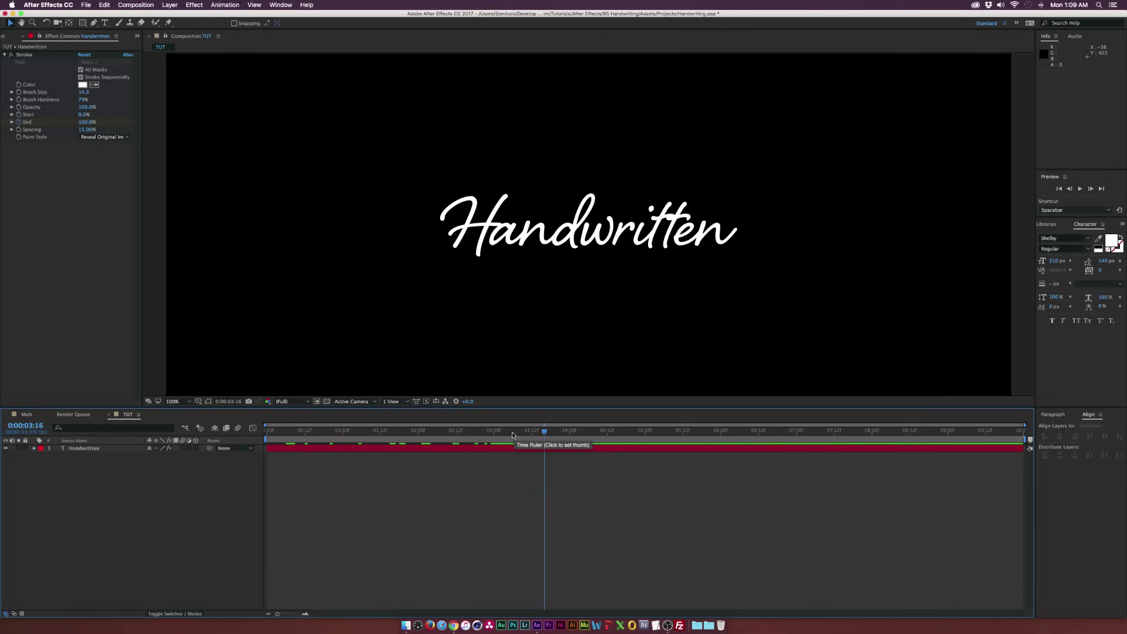
# - Switch to Finder and play a preview of Handwriting2.mov
pyautogui.click(405, 625)
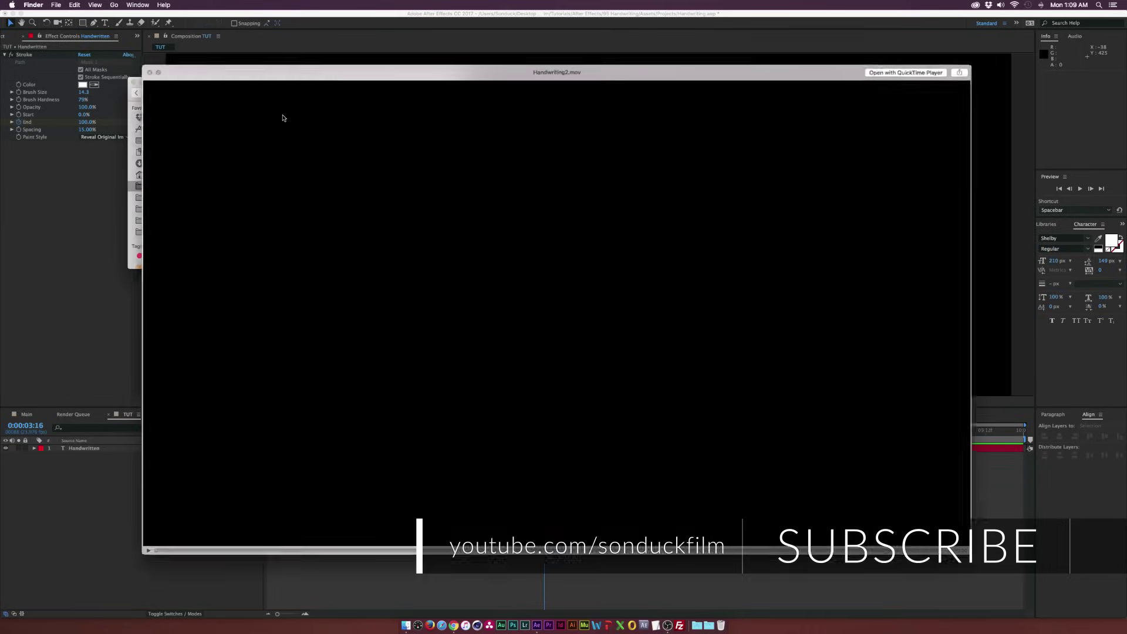
pyautogui.press('space')
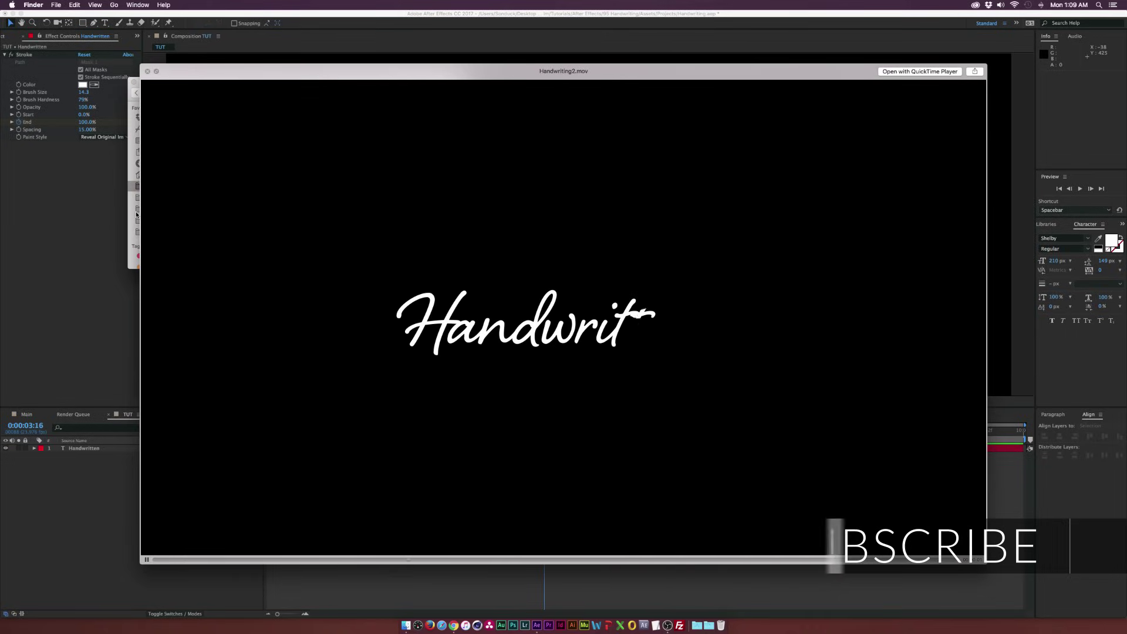